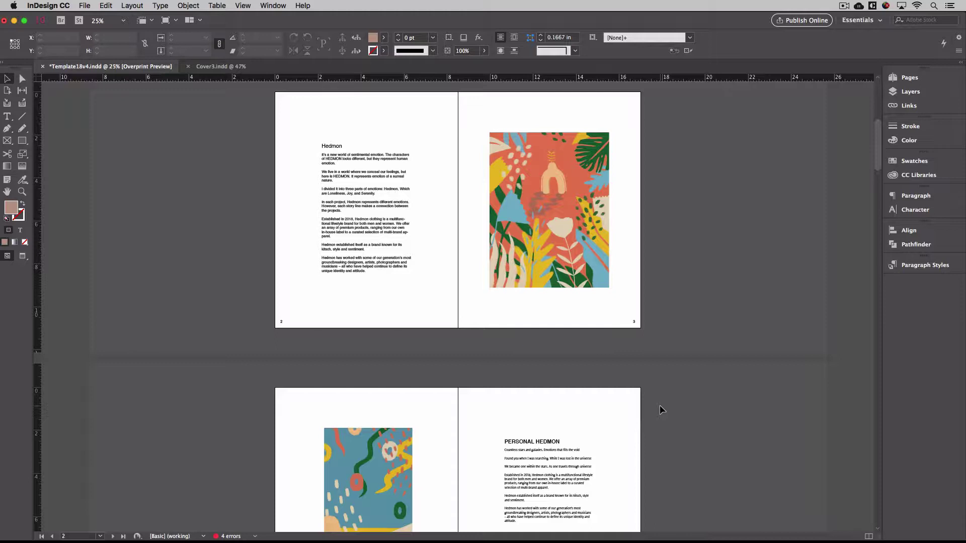
Step: Open the Links panel and read Link Info for dark.jpg, new world.jpg, 6_1.jpg and story8.jpg, ending on new world.jpg
{"action": "left_click", "coordinate": [901, 106]}
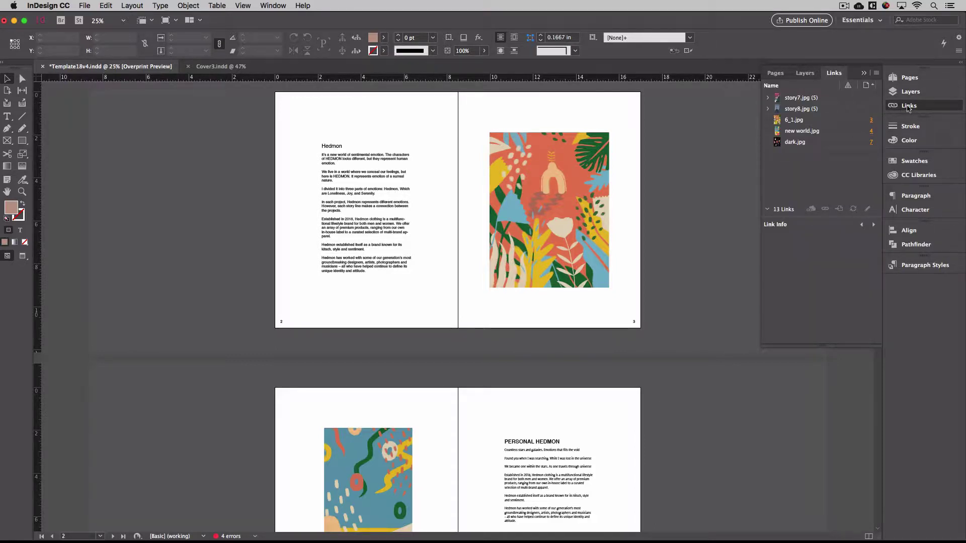
{"action": "left_click", "coordinate": [268, 4]}
{"action": "left_click", "coordinate": [817, 144]}
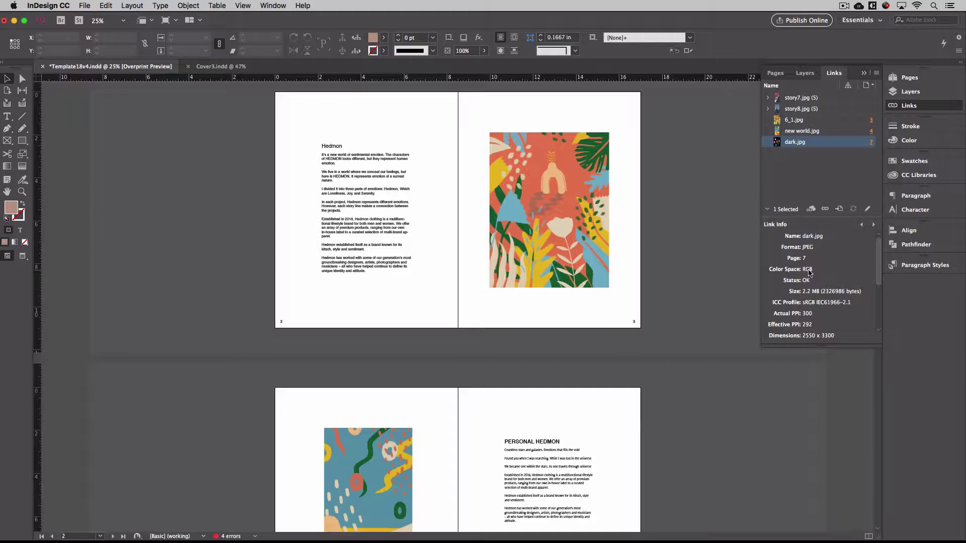
{"action": "left_click", "coordinate": [828, 132]}
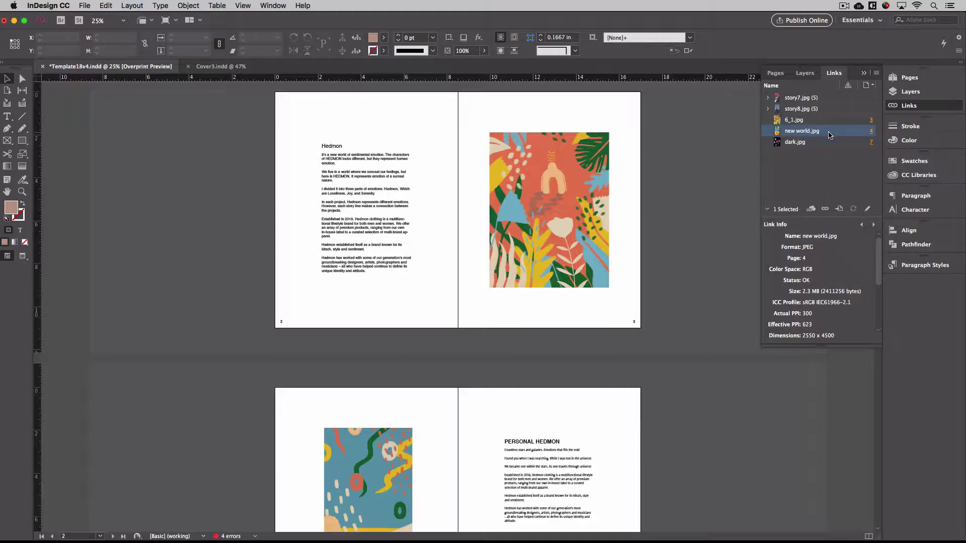
{"action": "left_click", "coordinate": [823, 122]}
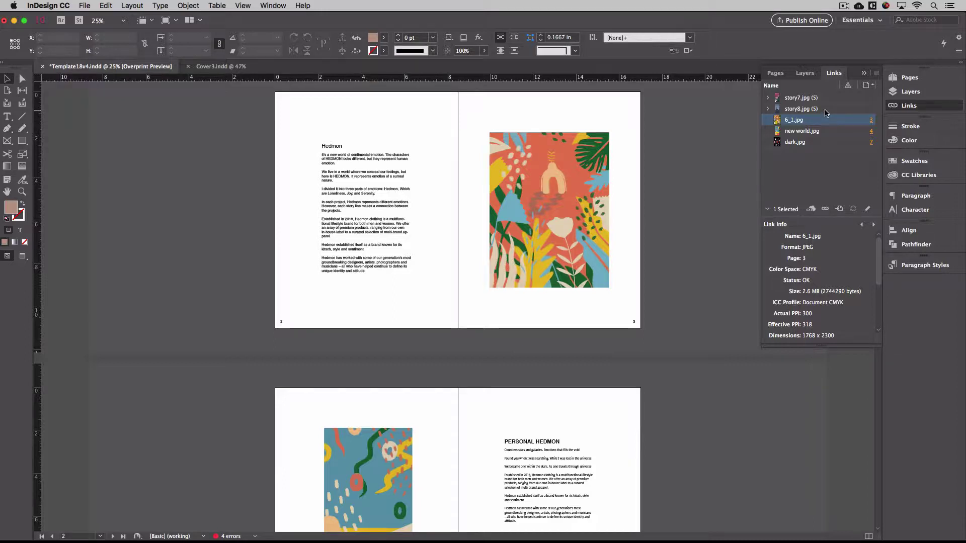
{"action": "left_click", "coordinate": [826, 111]}
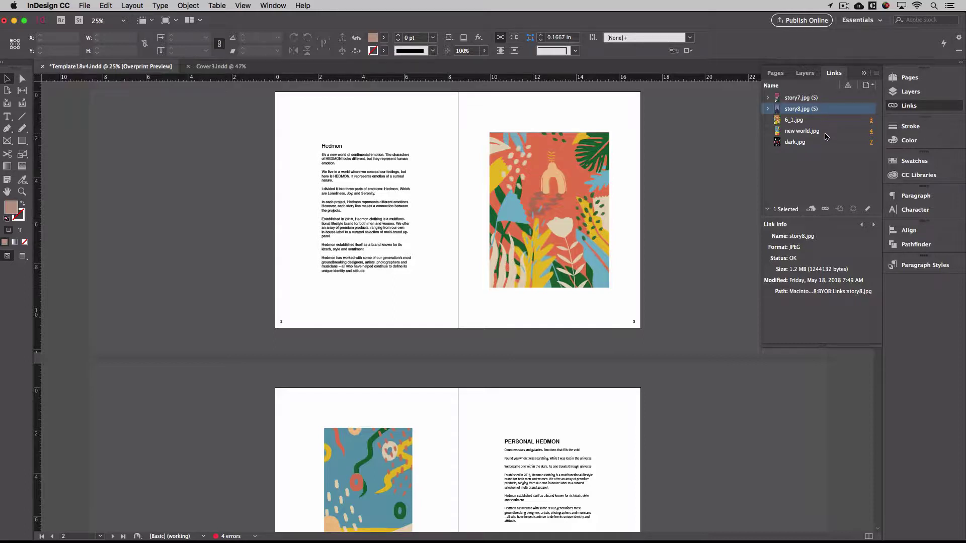
{"action": "left_click", "coordinate": [825, 134]}
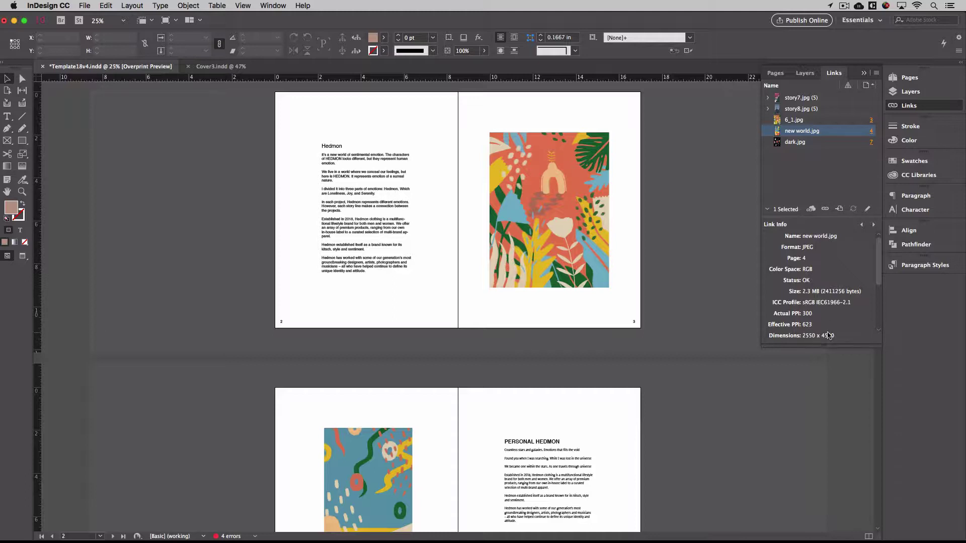
{"action": "mouse_move", "coordinate": [879, 277]}
{"action": "left_mouse_down"}
{"action": "mouse_move", "coordinate": [879, 302]}
{"action": "mouse_move", "coordinate": [877, 272]}
{"action": "left_mouse_up"}
{"action": "scroll", "coordinate": [878, 301], "scroll_direction": "down", "scroll_amount": 2}
Step: Scroll to pages 6–7 and switch to Normal screen mode so guides and bleed show
{"action": "scroll", "coordinate": [729, 340], "scroll_direction": "down", "scroll_amount": 8}
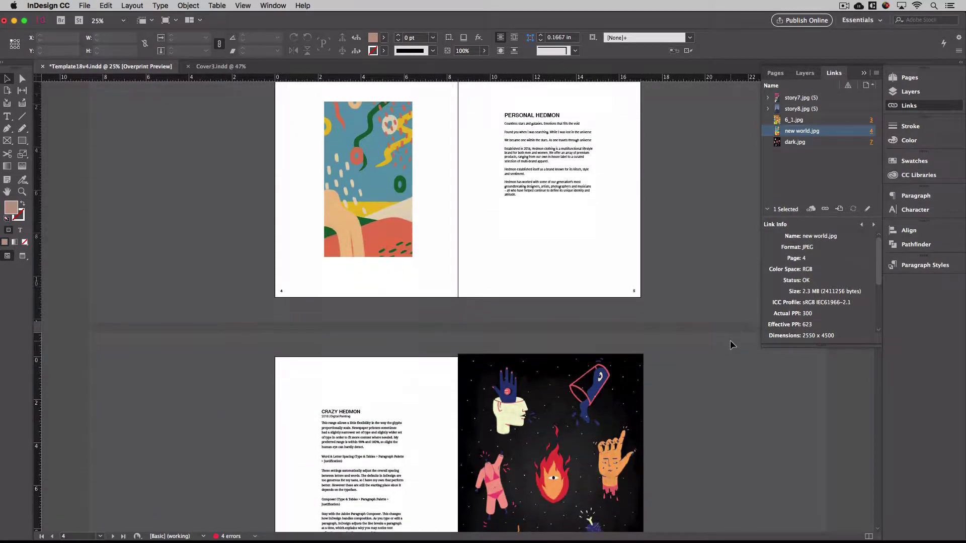
{"action": "scroll", "coordinate": [730, 340], "scroll_direction": "down", "scroll_amount": 1}
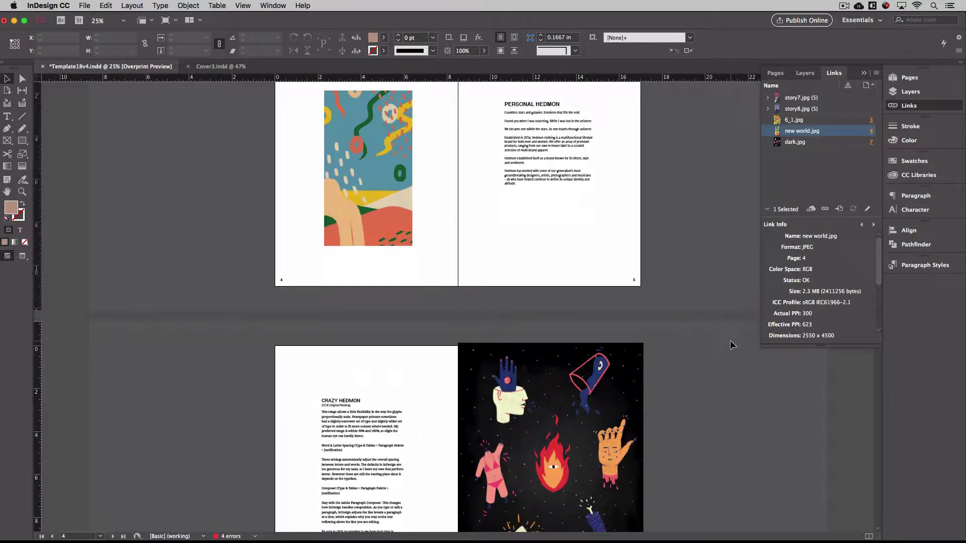
{"action": "key", "text": "w"}
{"action": "scroll", "coordinate": [732, 345], "scroll_direction": "down", "scroll_amount": 5}
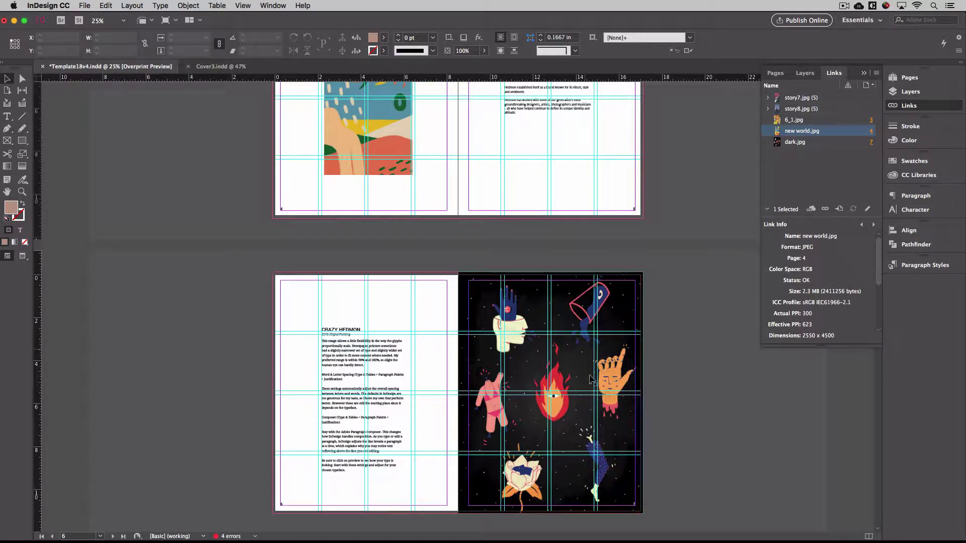
Step: Zoom in to select the dark.jpg frame on page 7, then zoom back out to the spread
{"action": "key", "text": "super+equal"}
{"action": "key", "text": "super+equal"}
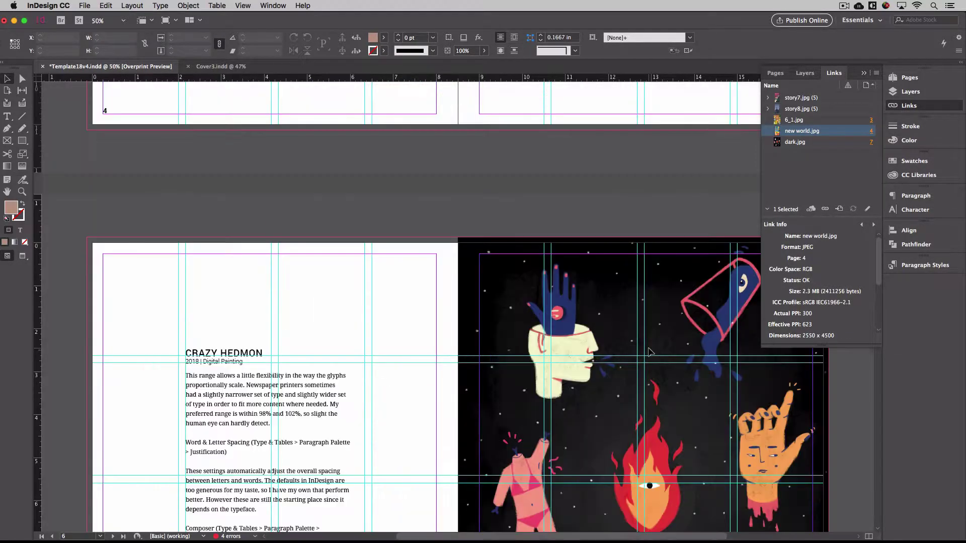
{"action": "scroll", "coordinate": [649, 352], "scroll_direction": "right", "scroll_amount": 10}
{"action": "scroll", "coordinate": [649, 352], "scroll_direction": "down", "scroll_amount": 3}
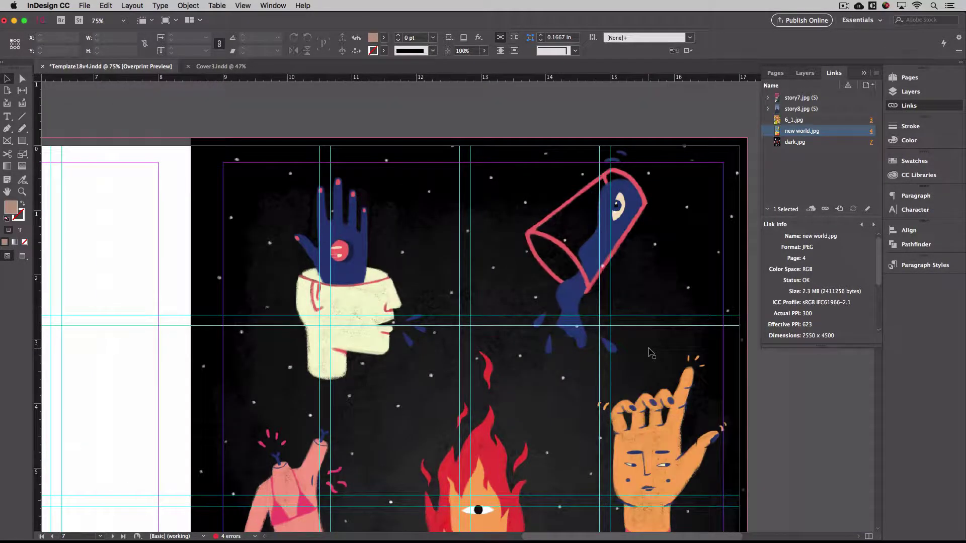
{"action": "scroll", "coordinate": [651, 353], "scroll_direction": "down", "scroll_amount": 5}
{"action": "scroll", "coordinate": [652, 353], "scroll_direction": "up", "scroll_amount": 8}
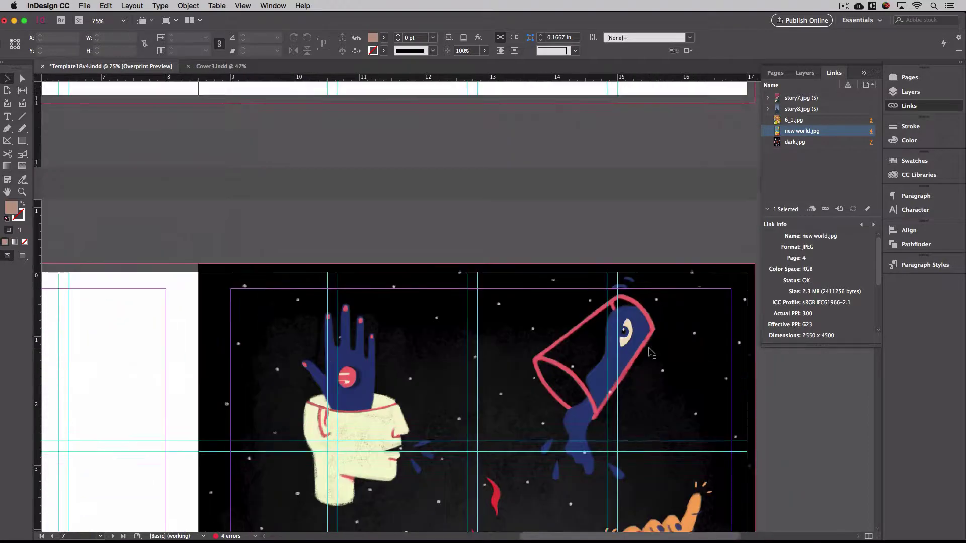
{"action": "scroll", "coordinate": [650, 352], "scroll_direction": "up", "scroll_amount": 2}
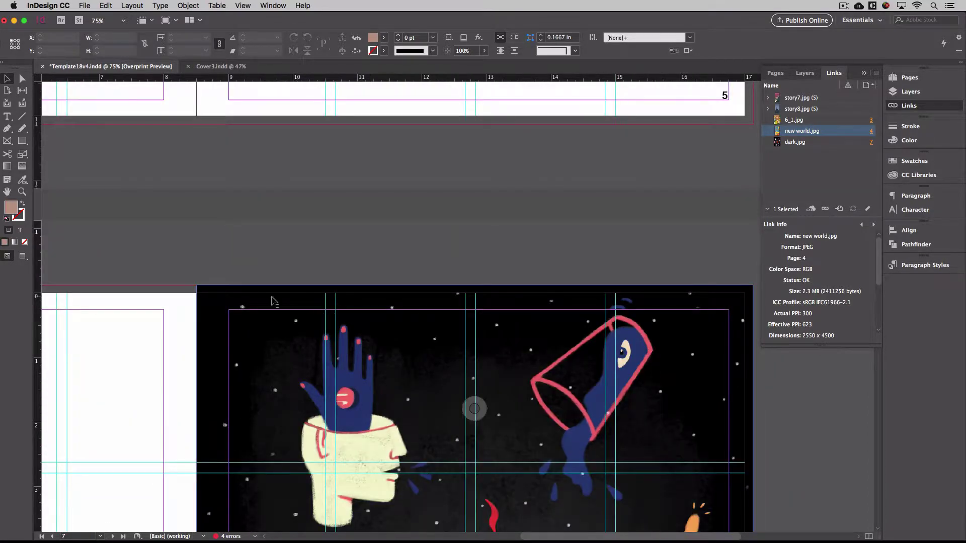
{"action": "left_click", "coordinate": [255, 290]}
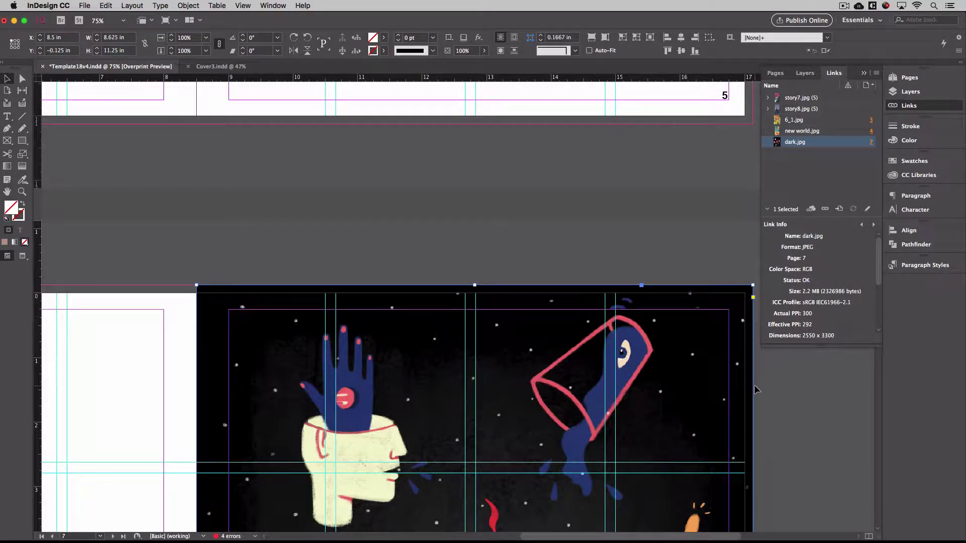
{"action": "key", "text": "super+minus"}
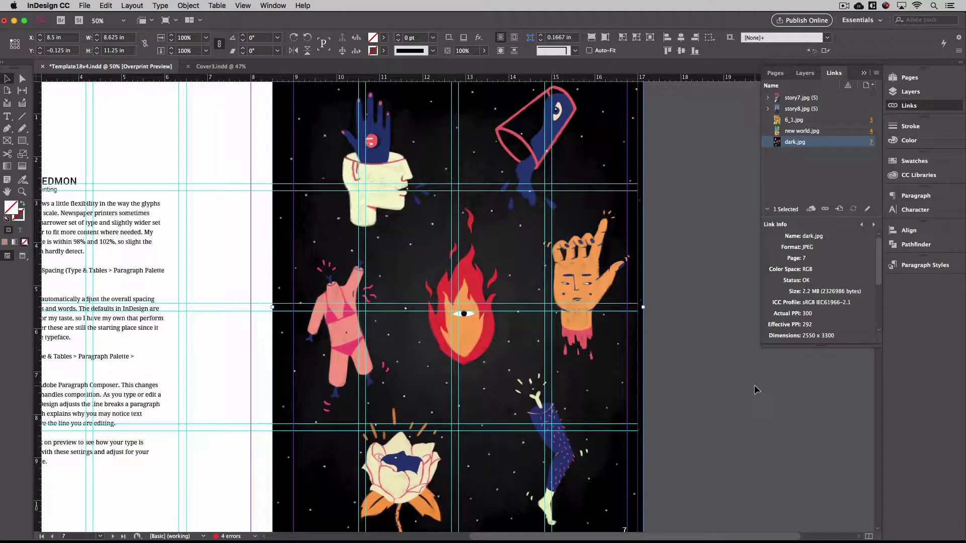
{"action": "key", "text": "super+minus"}
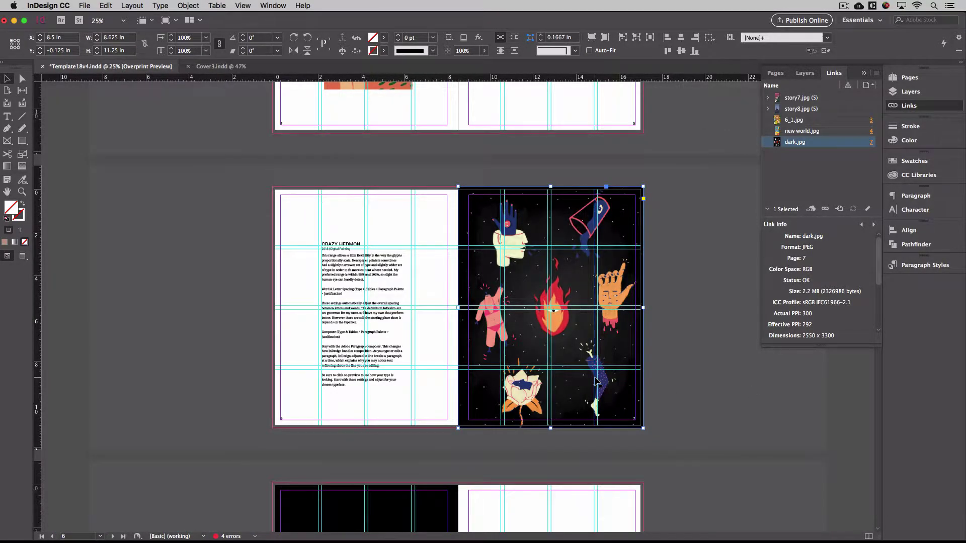
Step: Resize page 8's black background frame so it extends into the bottom bleed
{"action": "scroll", "coordinate": [597, 383], "scroll_direction": "down", "scroll_amount": 10}
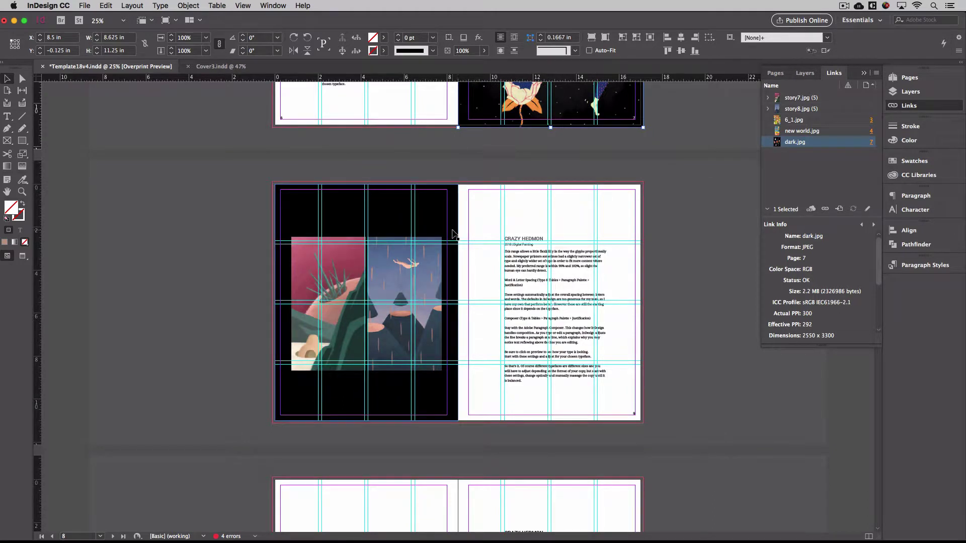
{"action": "left_click", "coordinate": [454, 234]}
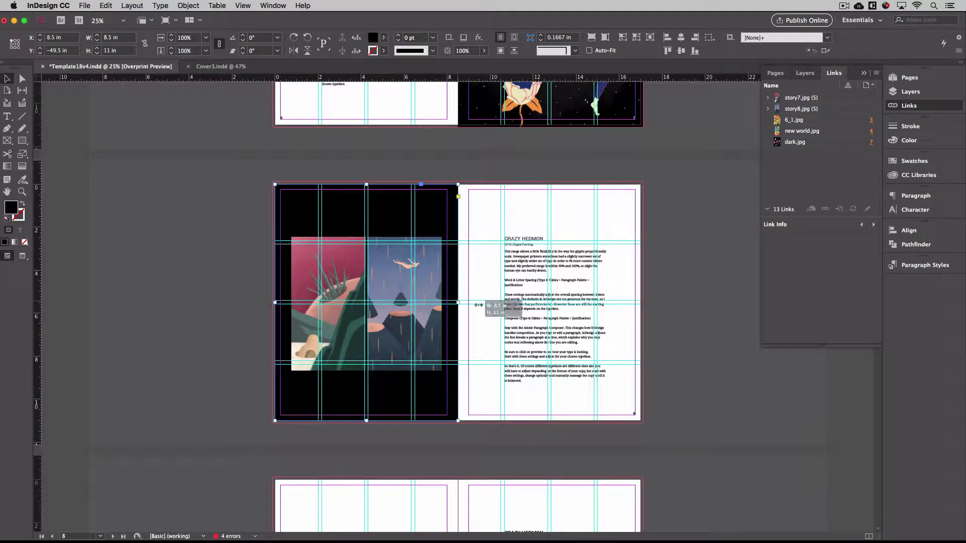
{"action": "left_click_drag", "start_coordinate": [479, 305], "coordinate": [642, 325]}
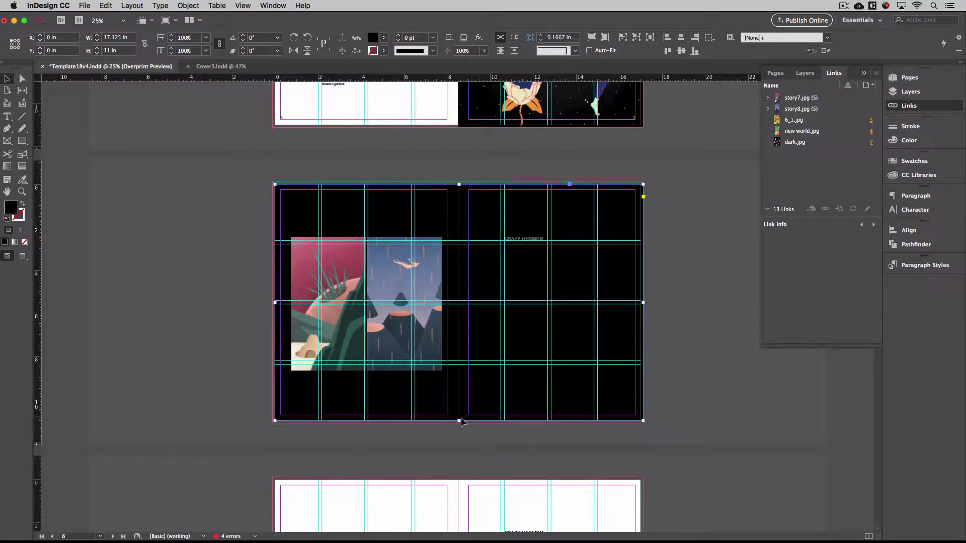
{"action": "left_click_drag", "start_coordinate": [460, 421], "coordinate": [459, 424]}
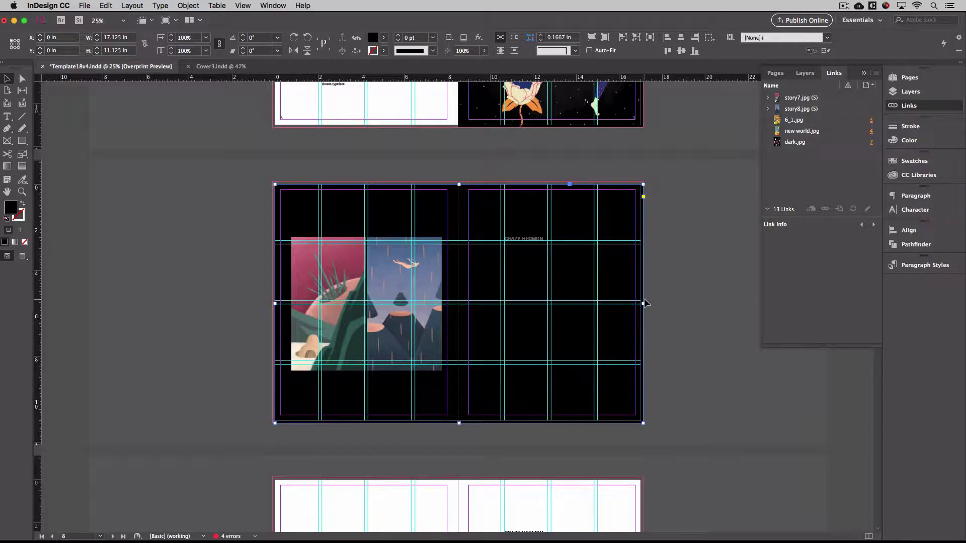
{"action": "left_click_drag", "start_coordinate": [644, 303], "coordinate": [458, 324]}
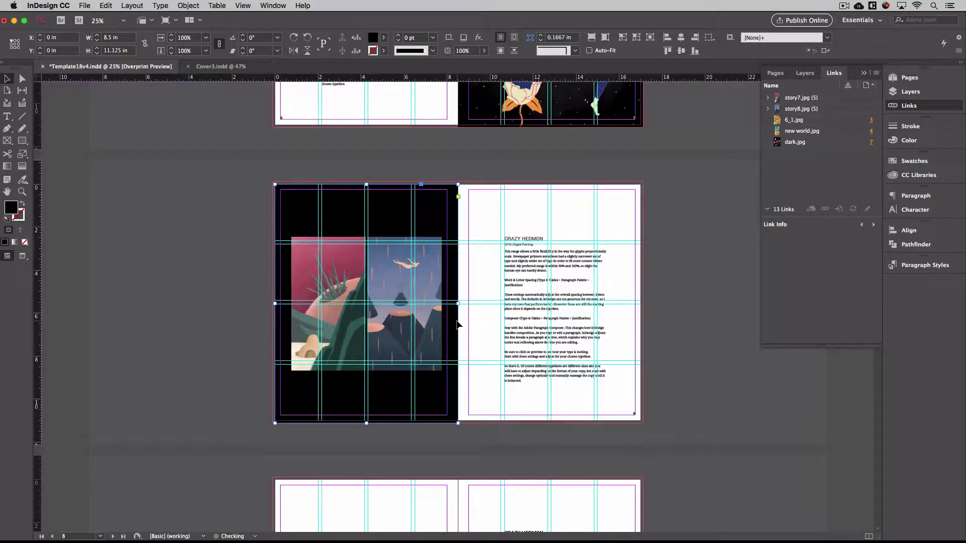
{"action": "left_click", "coordinate": [422, 164]}
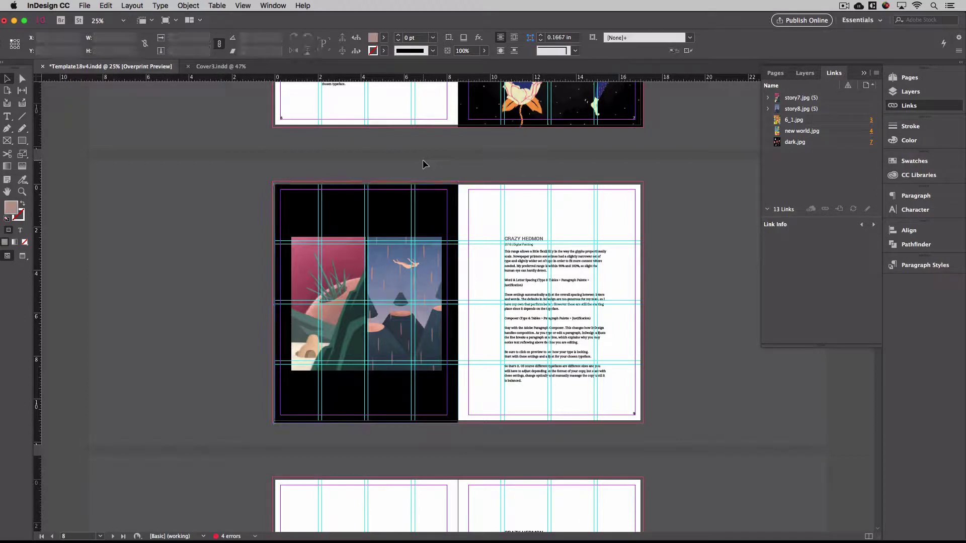
Step: Paste the black frame in place, delete the page 9 copy, and return to the pages 2–3 spread
{"action": "left_click", "coordinate": [109, 5]}
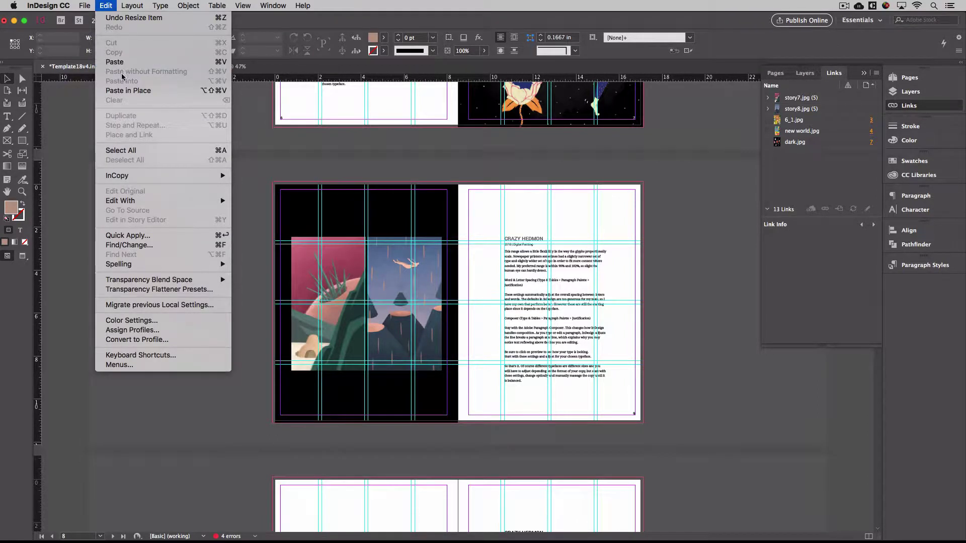
{"action": "left_click", "coordinate": [128, 91]}
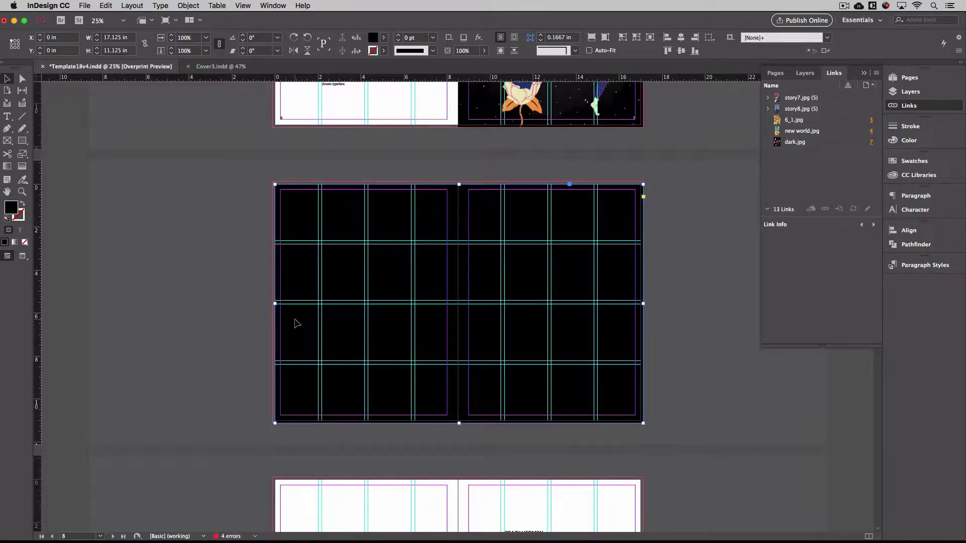
{"action": "left_click_drag", "start_coordinate": [275, 303], "coordinate": [457, 297]}
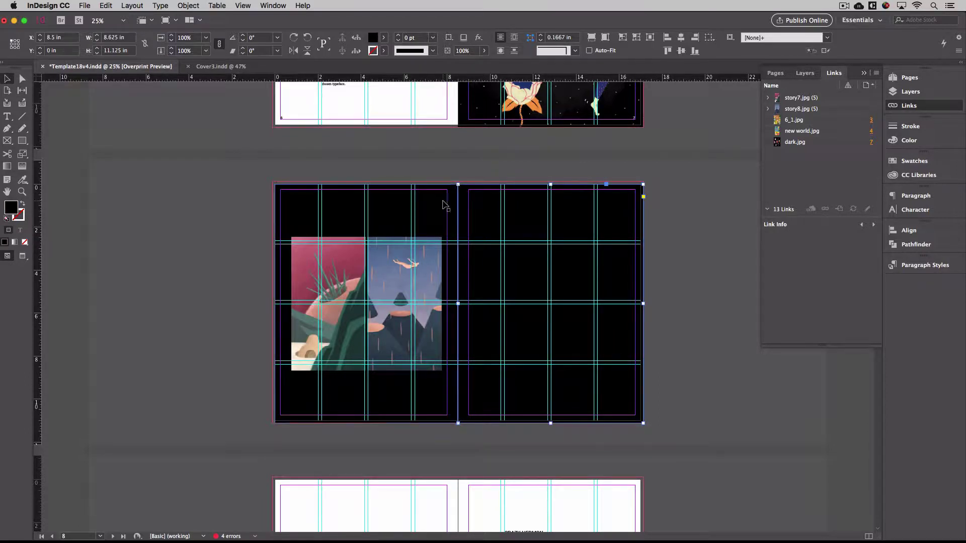
{"action": "left_click", "coordinate": [438, 208]}
{"action": "left_click", "coordinate": [505, 218]}
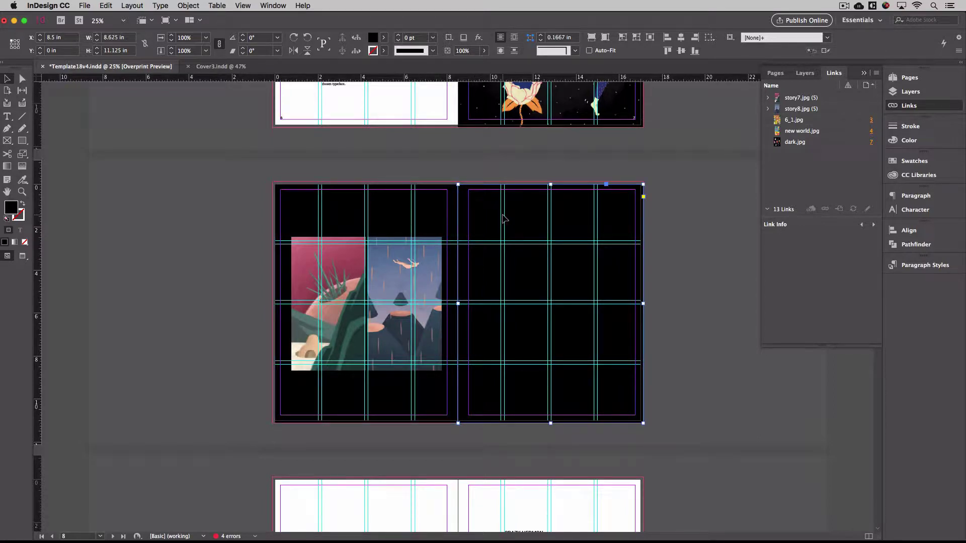
{"action": "key", "text": "Delete"}
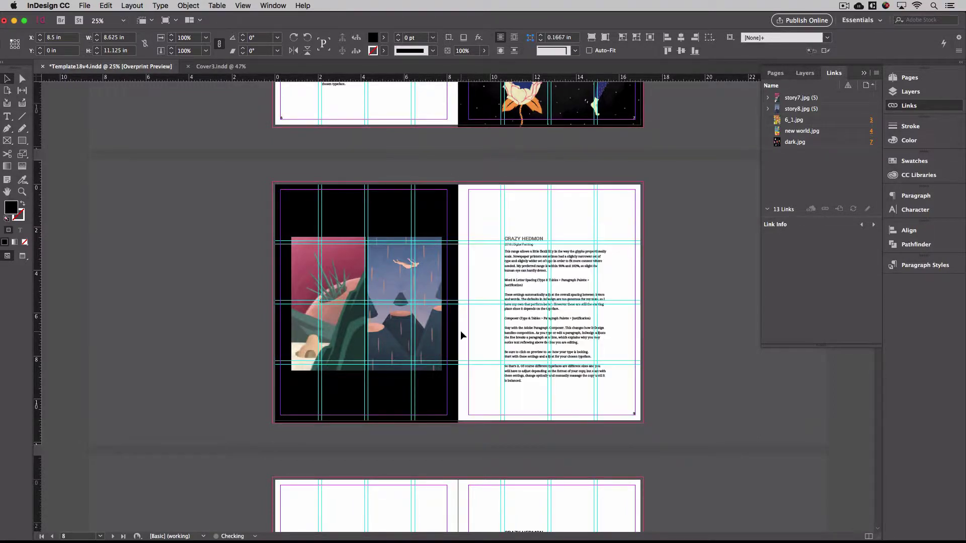
{"action": "key", "text": "shift+Page_Up"}
{"action": "key", "text": "shift+Page_Up"}
{"action": "key", "text": "shift+Page_Up"}
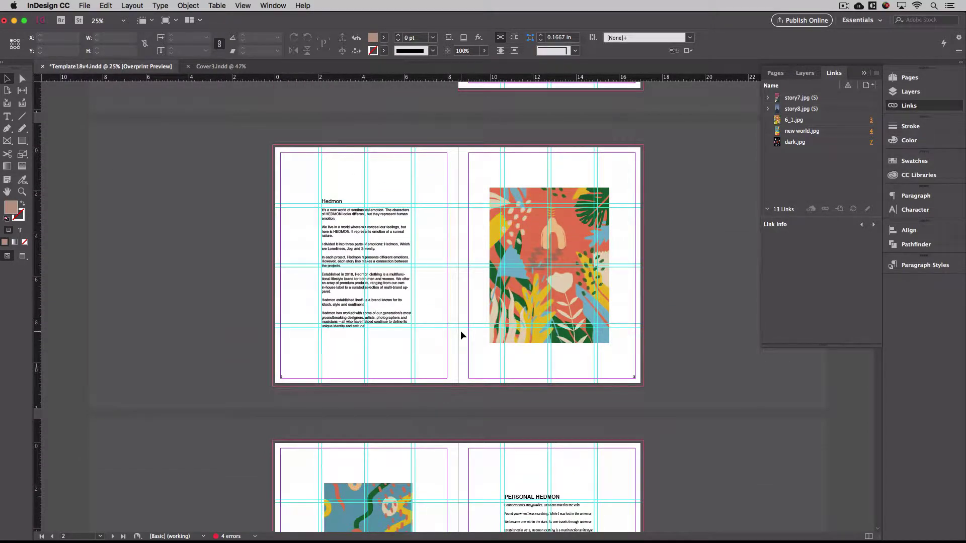
Step: Preview the pages 4–5 spread zoomed in and select the PERSONAL HEDMON body text frame
{"action": "key", "text": "w"}
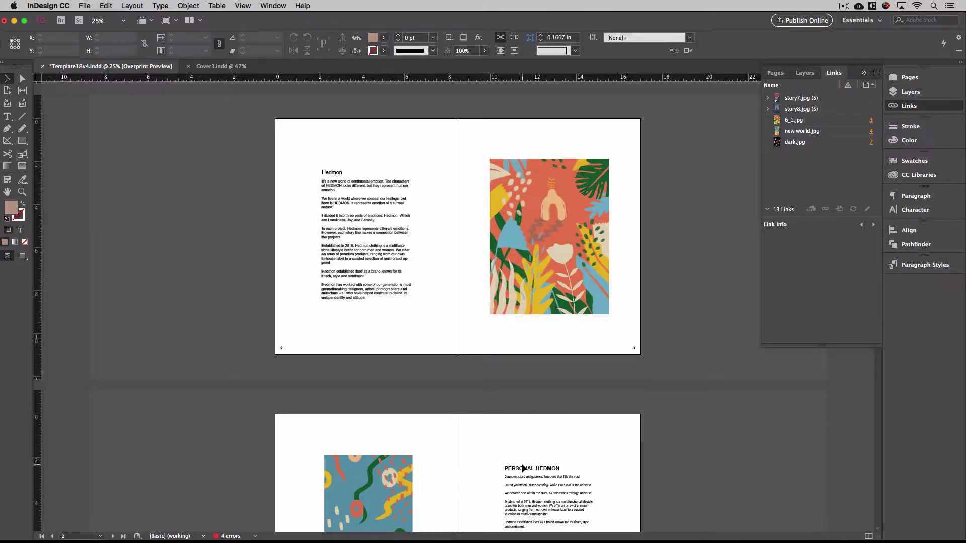
{"action": "scroll", "coordinate": [523, 468], "scroll_direction": "down", "scroll_amount": 1}
{"action": "scroll", "coordinate": [522, 468], "scroll_direction": "down", "scroll_amount": 2}
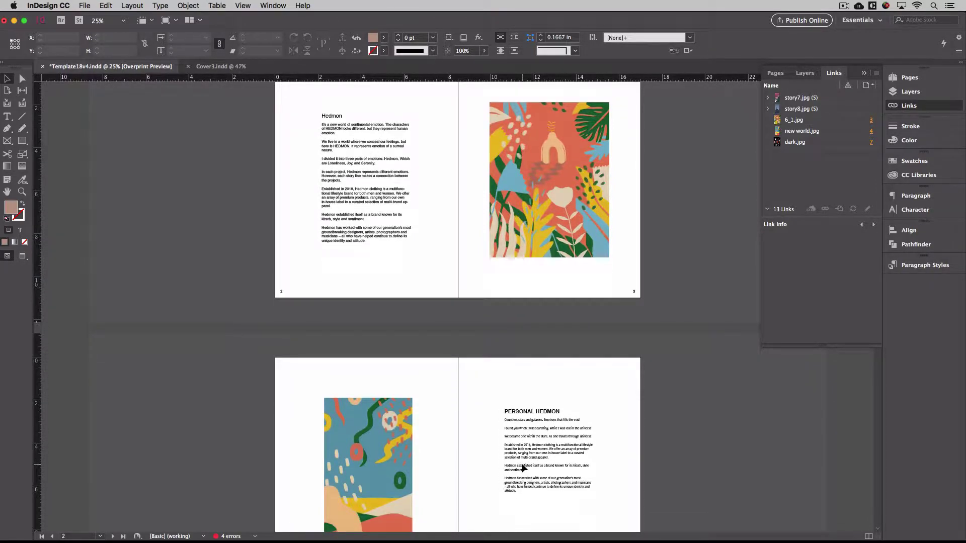
{"action": "key", "text": "super+equal"}
{"action": "scroll", "coordinate": [521, 463], "scroll_direction": "up", "scroll_amount": 6}
{"action": "left_click", "coordinate": [309, 305]}
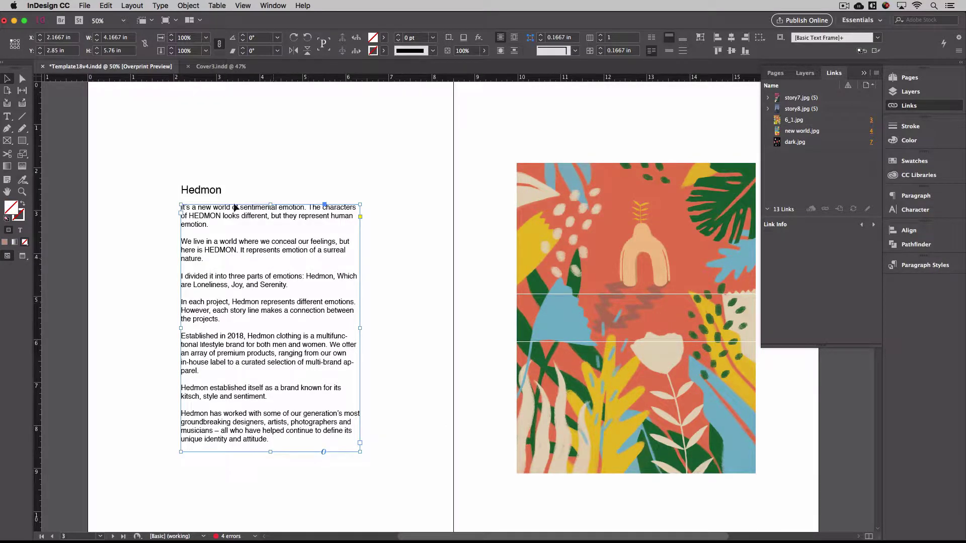
{"action": "scroll", "coordinate": [399, 255], "scroll_direction": "down", "scroll_amount": 10}
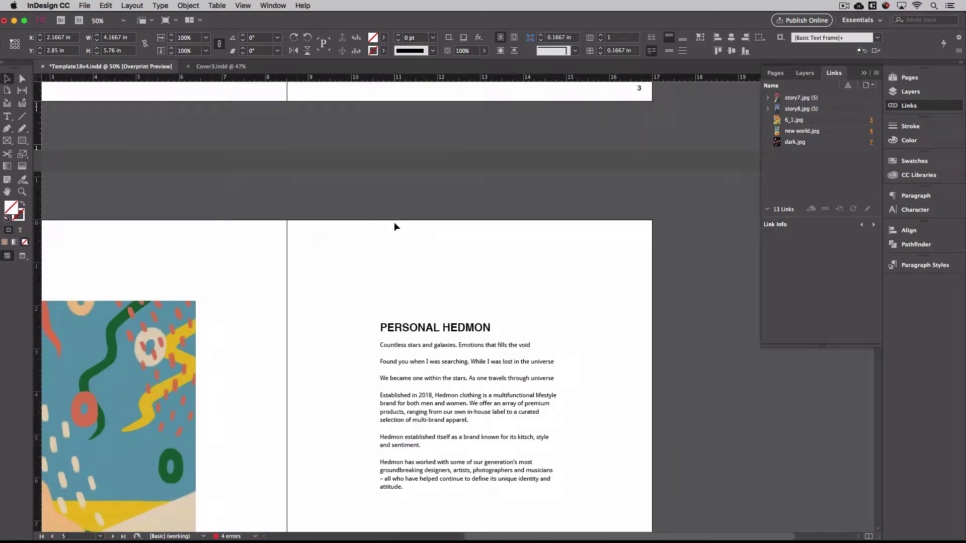
{"action": "left_click", "coordinate": [427, 350]}
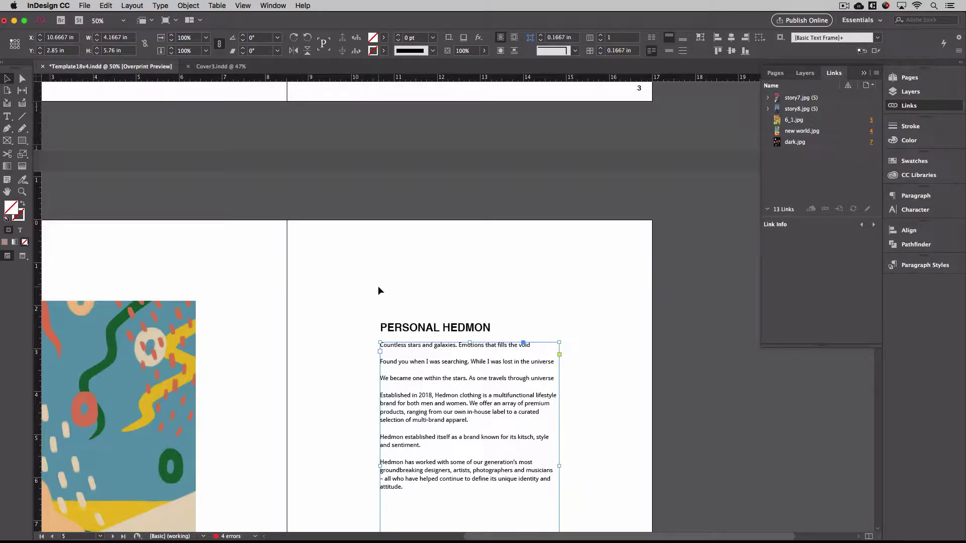
{"action": "scroll", "coordinate": [378, 287], "scroll_direction": "down", "scroll_amount": 5}
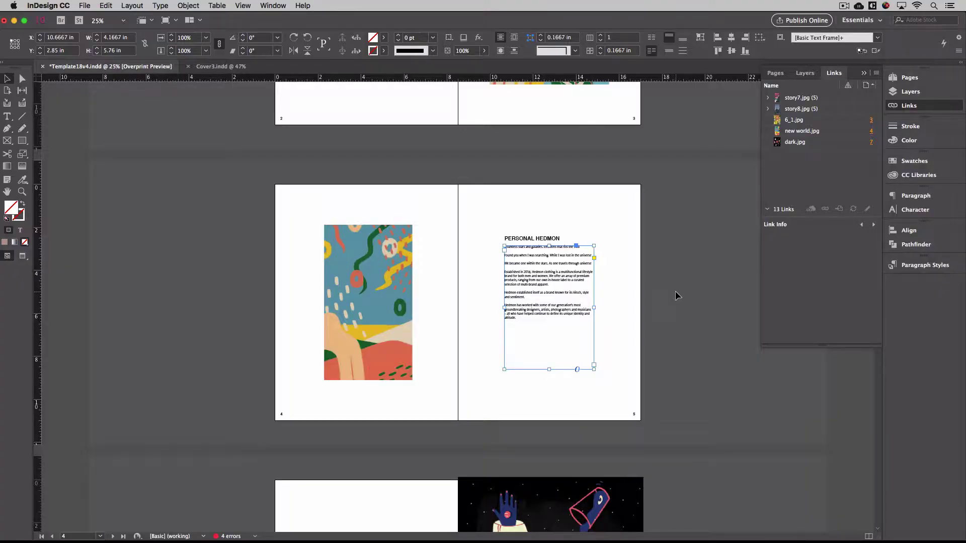
{"action": "left_click", "coordinate": [228, 67]}
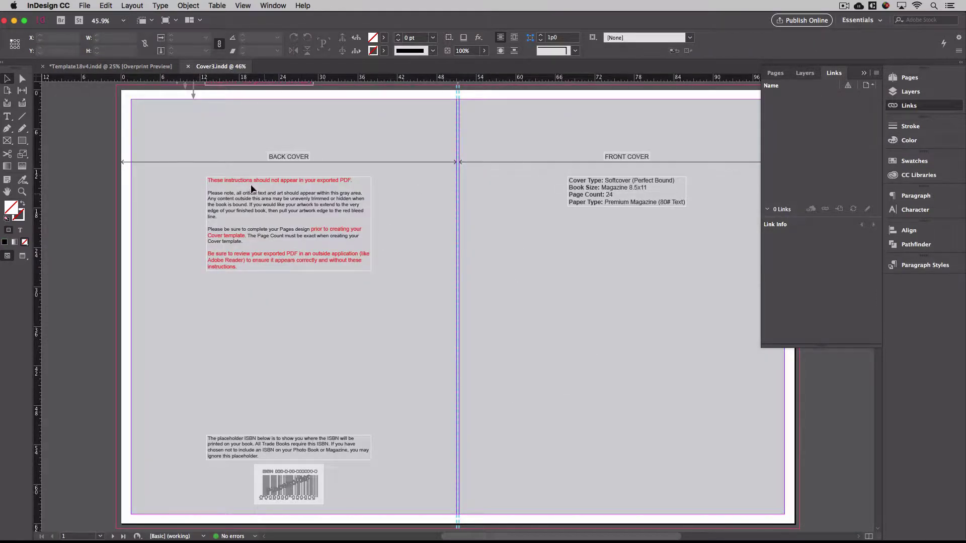
{"action": "left_click", "coordinate": [124, 69]}
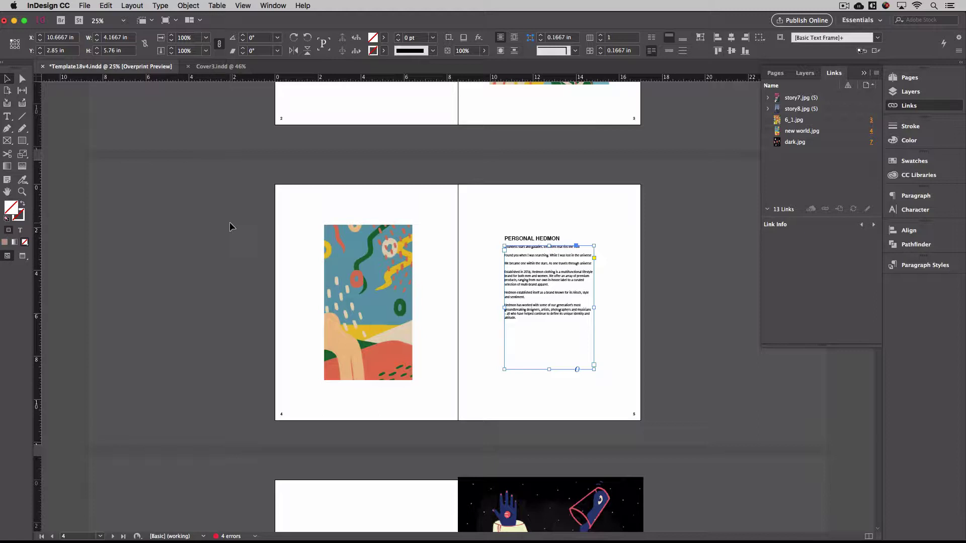
Step: In Chrome, go from Blurb's Magazines format to the Upload Your PDF guide and plug-in download page
{"action": "key", "text": "super+Tab"}
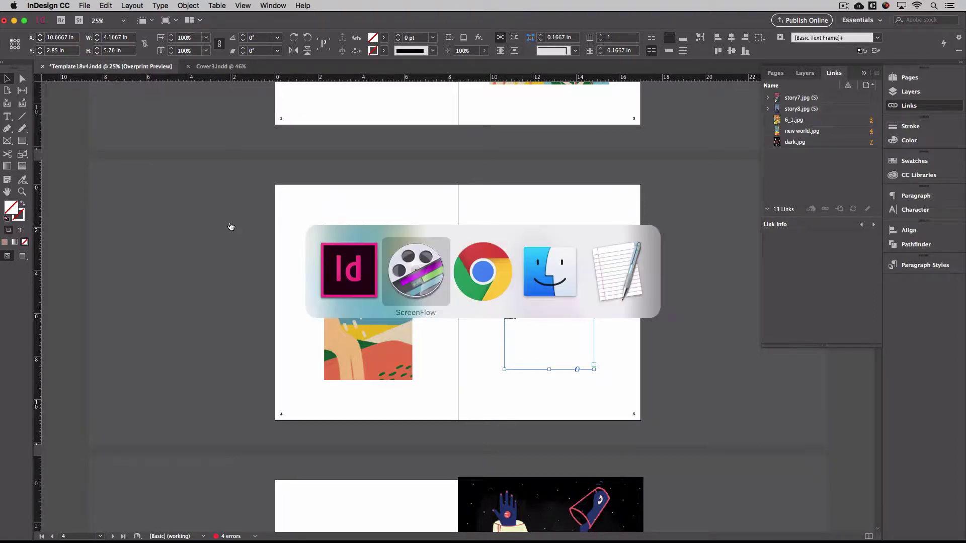
{"action": "key", "text": "super+Tab"}
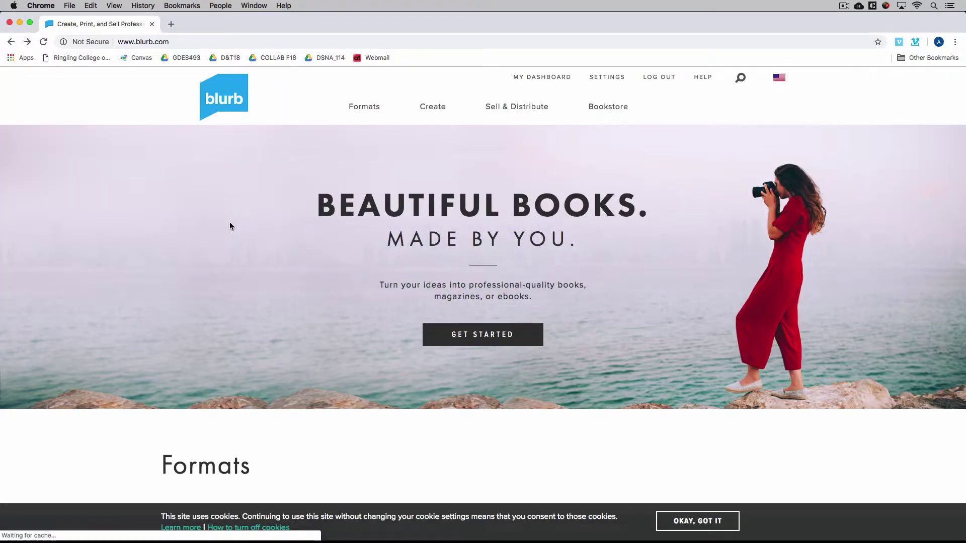
{"action": "scroll", "coordinate": [342, 340], "scroll_direction": "down", "scroll_amount": 5}
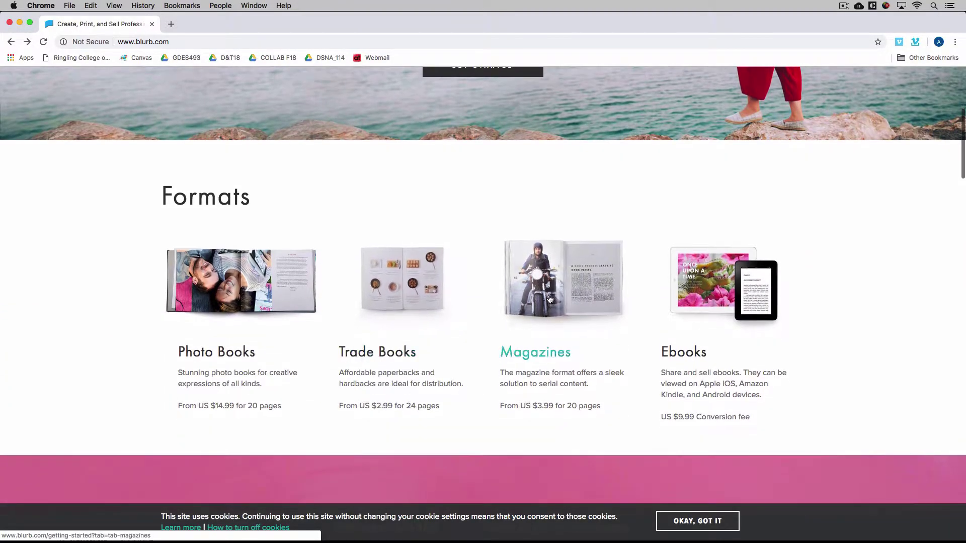
{"action": "left_click", "coordinate": [551, 298]}
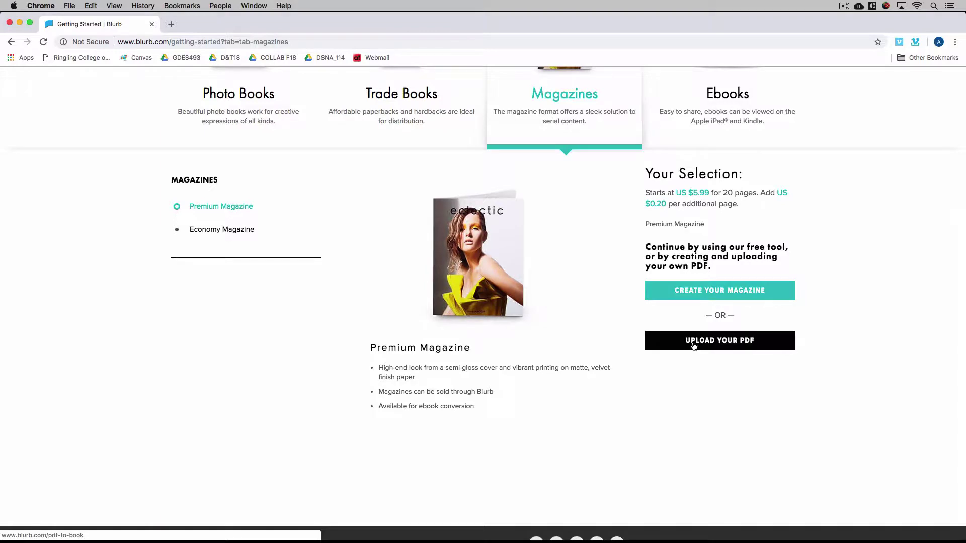
{"action": "left_click", "coordinate": [693, 346]}
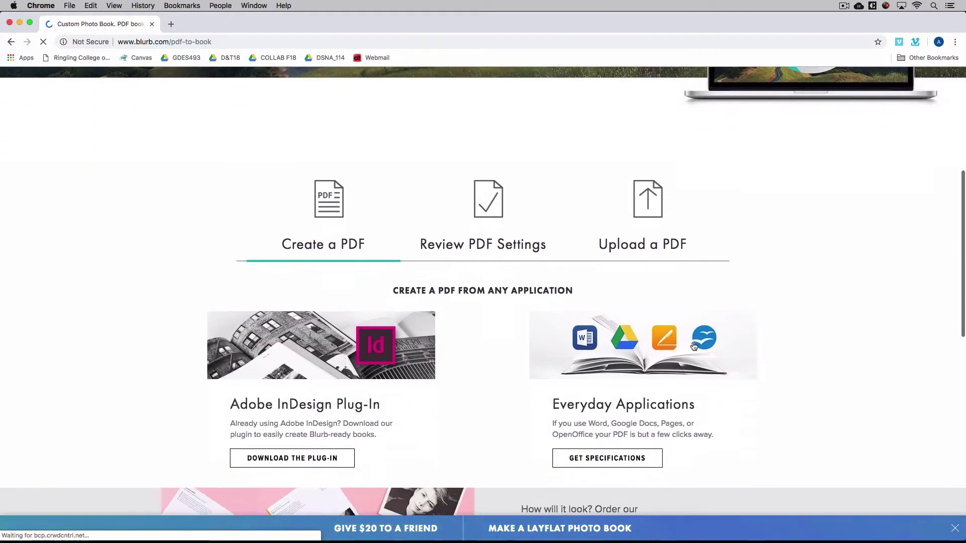
{"action": "scroll", "coordinate": [411, 350], "scroll_direction": "up", "scroll_amount": 1}
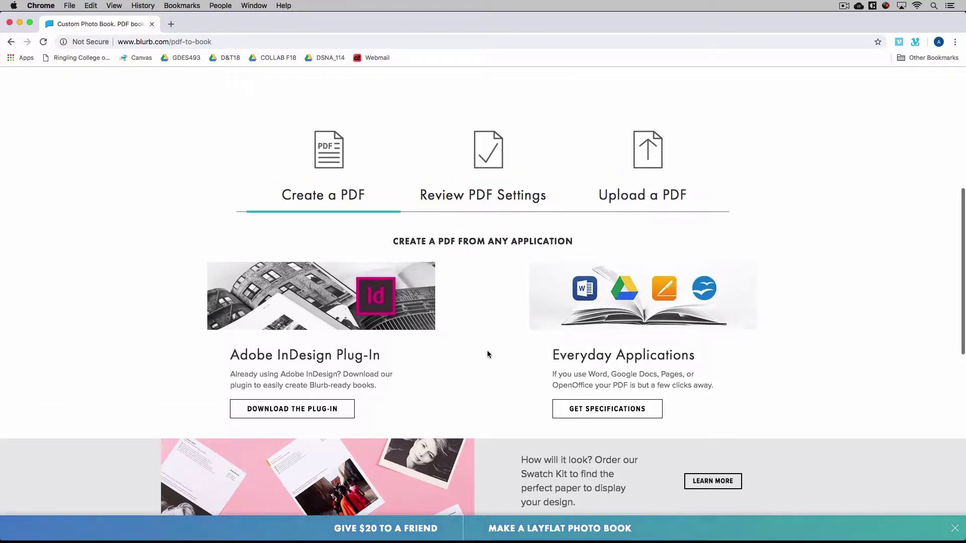
{"action": "left_click", "coordinate": [309, 412]}
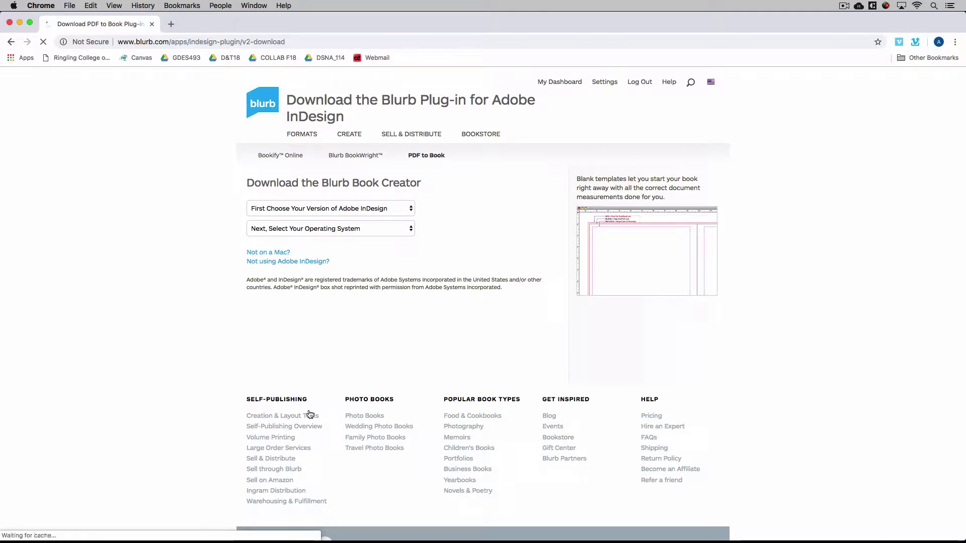
Step: Select Adobe InDesign – Creative Cloud Versions and Mac OS X 10.6+ in the plug-in download form
{"action": "left_click", "coordinate": [324, 207]}
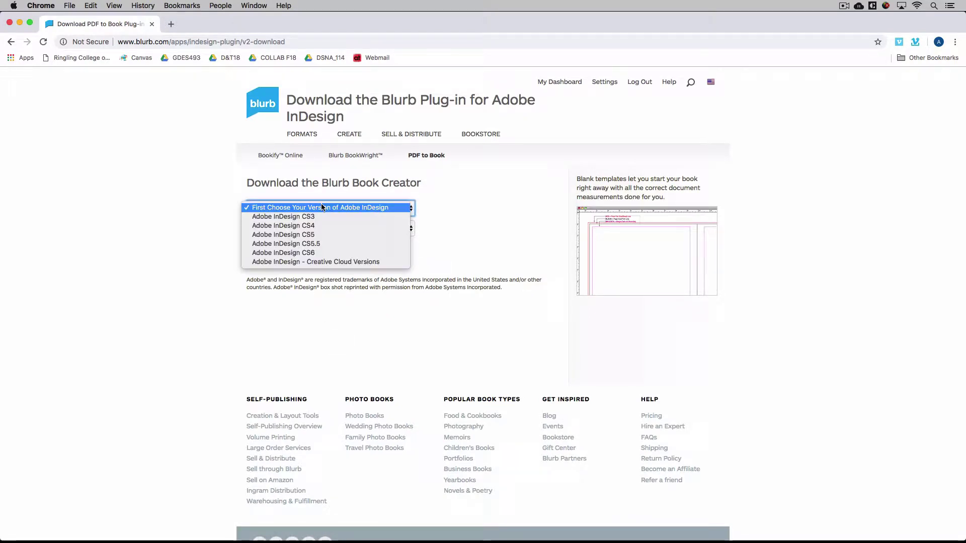
{"action": "left_click", "coordinate": [313, 262]}
{"action": "left_click", "coordinate": [315, 232]}
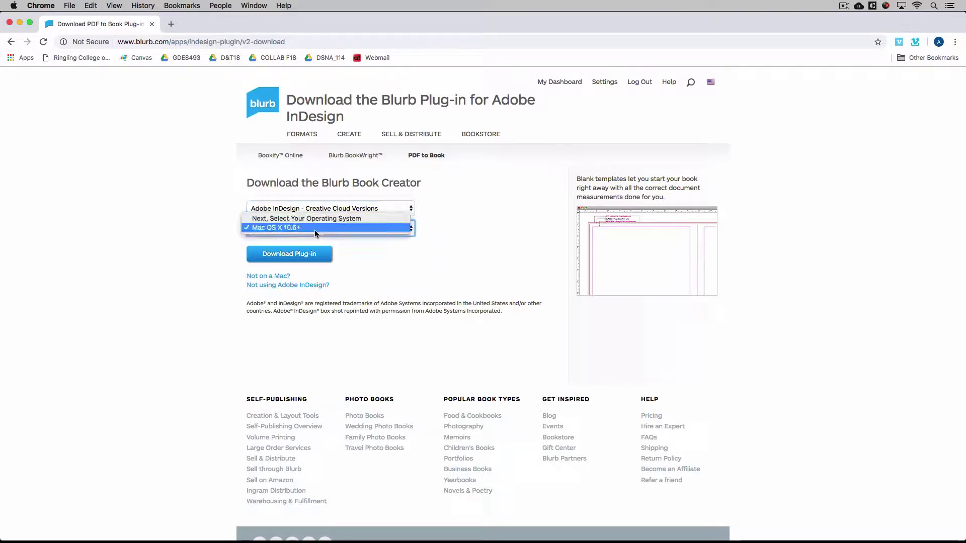
{"action": "left_click", "coordinate": [315, 229]}
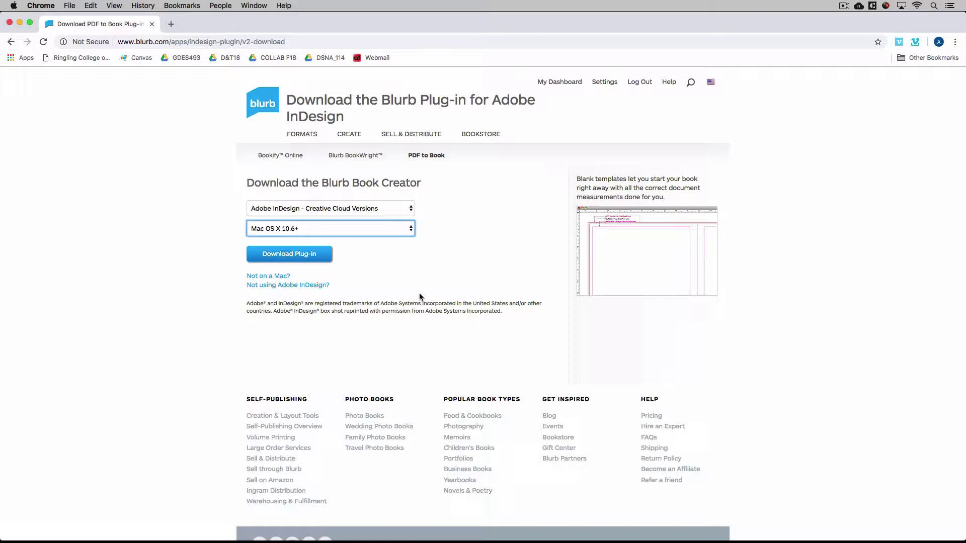
Step: Back in InDesign, deselect the page 5 text frame and show the File > Adobe PDF Presets list
{"action": "key", "text": "super+Tab"}
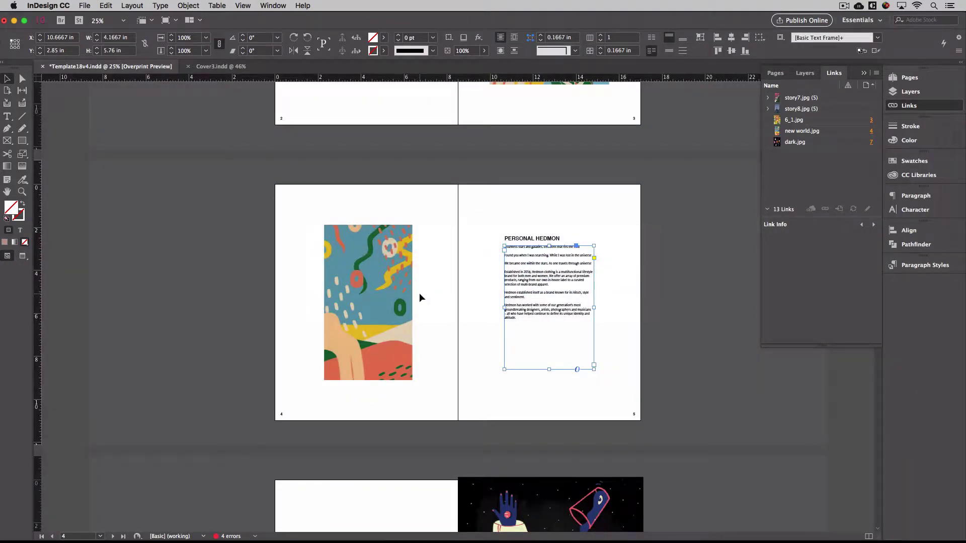
{"action": "left_click", "coordinate": [245, 182]}
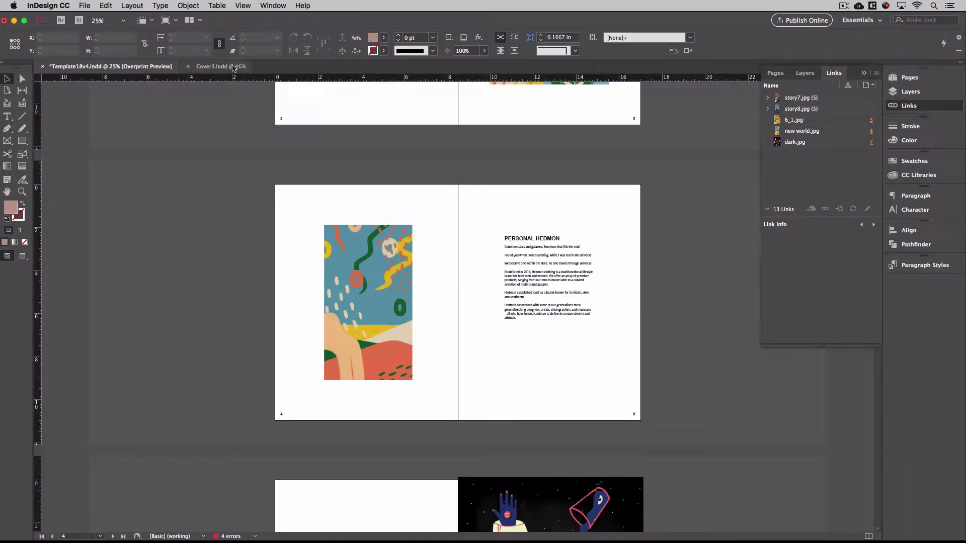
{"action": "key", "text": "super+grave"}
{"action": "key", "text": "super+grave"}
{"action": "left_click", "coordinate": [84, 5]}
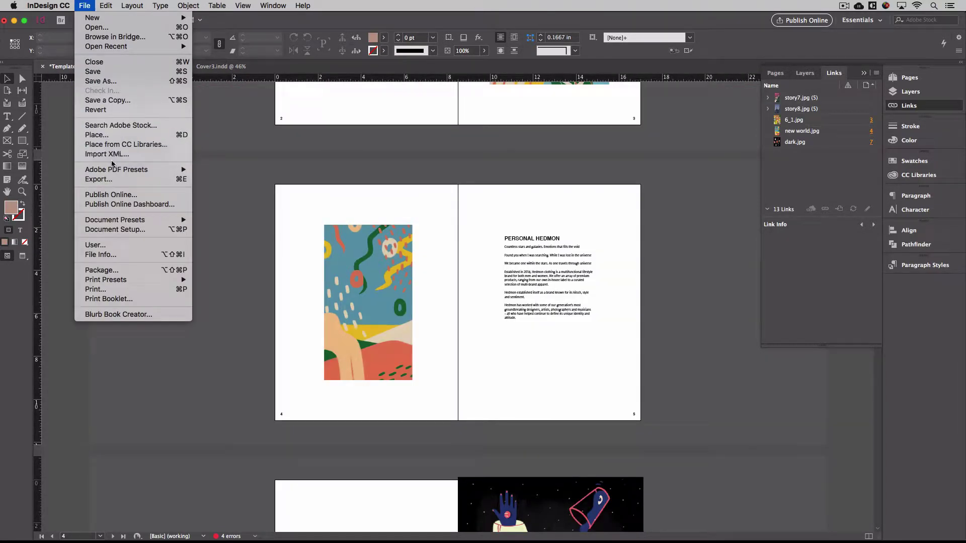
{"action": "mouse_move", "coordinate": [113, 168]}
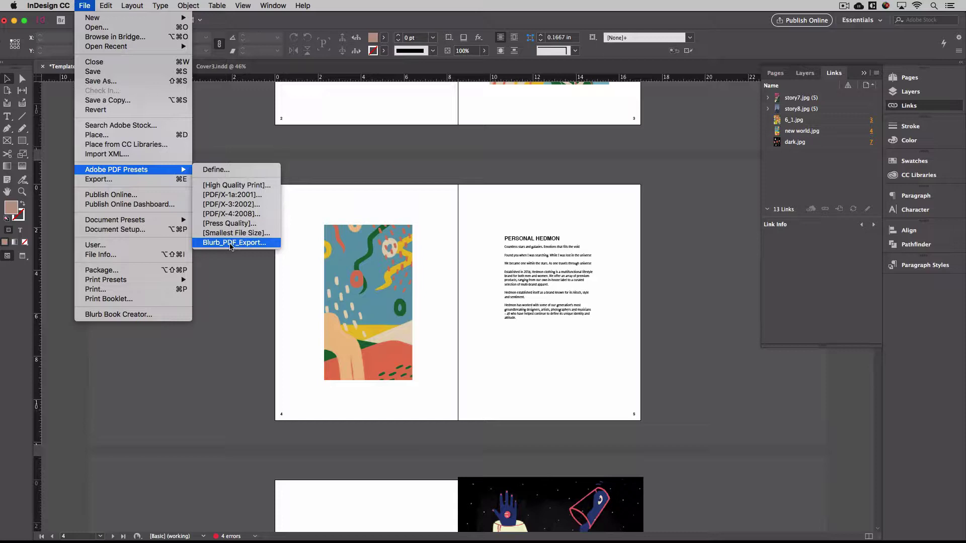
Step: Export with Blurb_PDF_Export into Blurb PDF Files For Upload, naming the file with the designer's name plus 'Pages'
{"action": "left_click", "coordinate": [230, 245]}
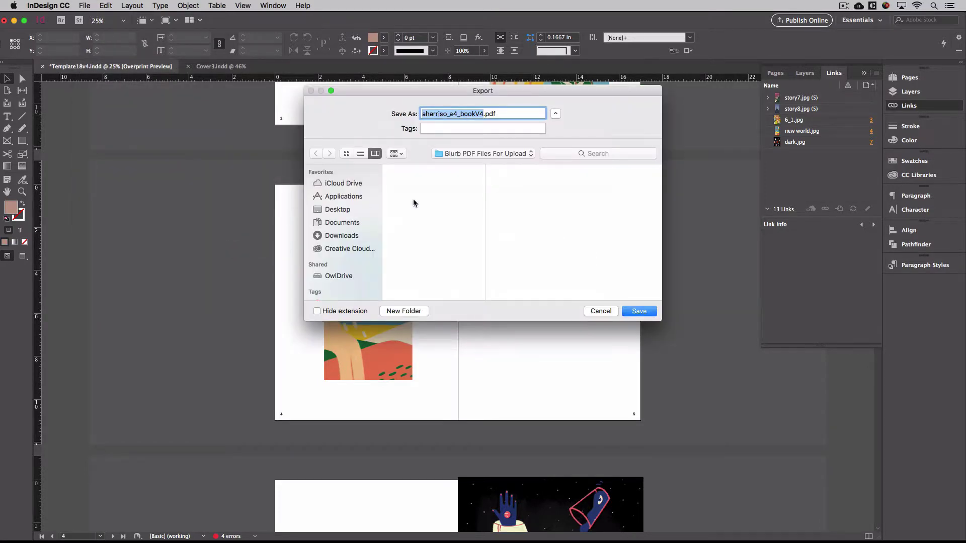
{"action": "left_click", "coordinate": [484, 154]}
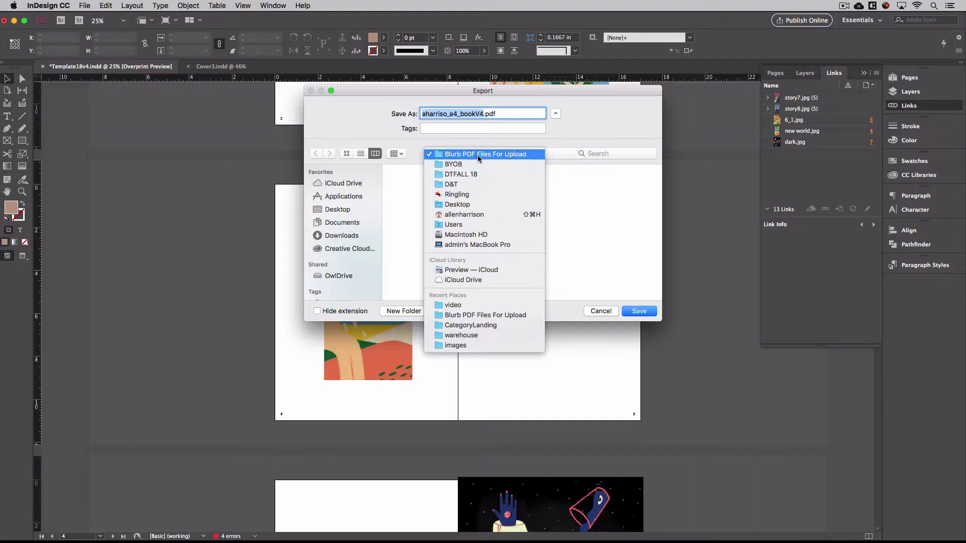
{"action": "left_click", "coordinate": [478, 155]}
{"action": "left_click", "coordinate": [485, 114]}
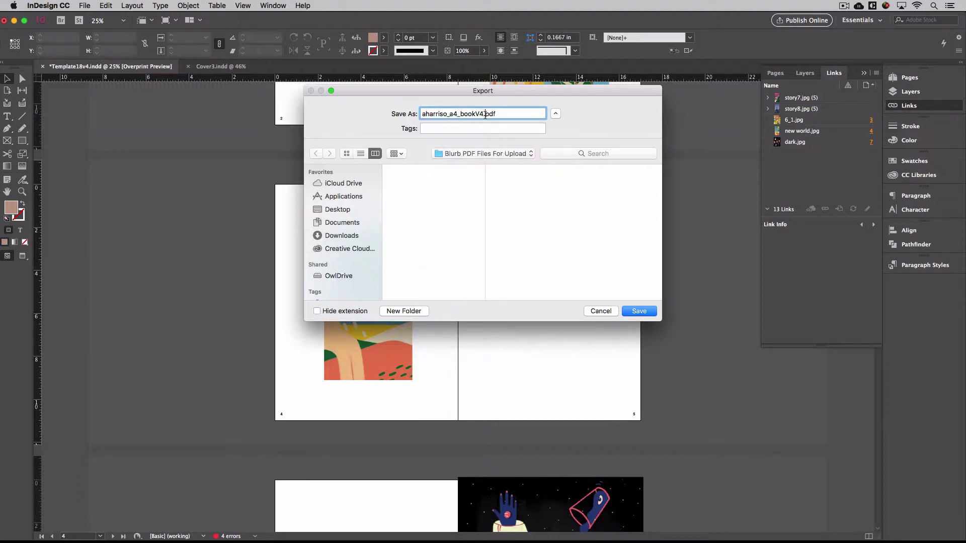
{"action": "left_click_drag", "start_coordinate": [485, 114], "coordinate": [421, 114]}
{"action": "type", "text": "AllenHarrisonPages"}
Step: Save and export the pages PDF with the preset settings, accepting the overset-text warning for pages 6, 13, 15 and 17
{"action": "left_click", "coordinate": [639, 311]}
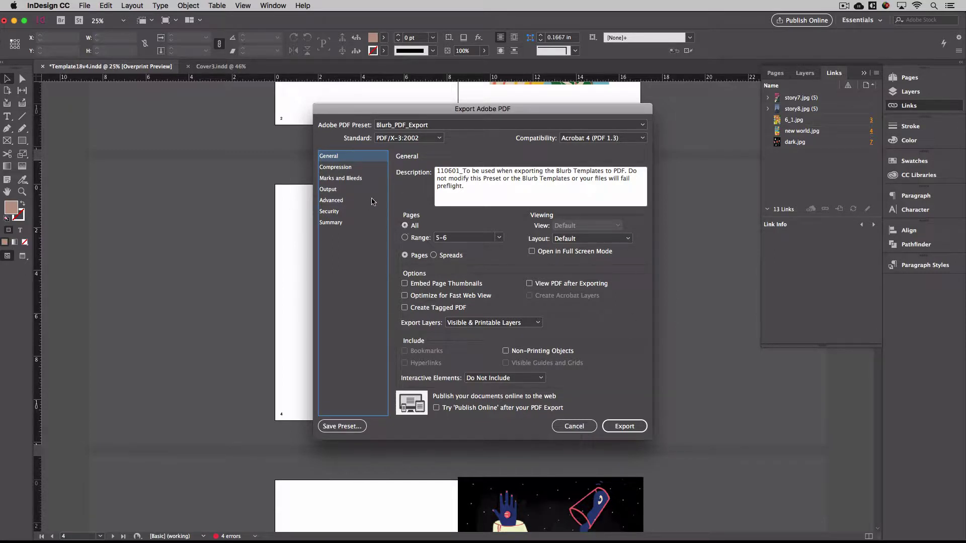
{"action": "left_click", "coordinate": [618, 424]}
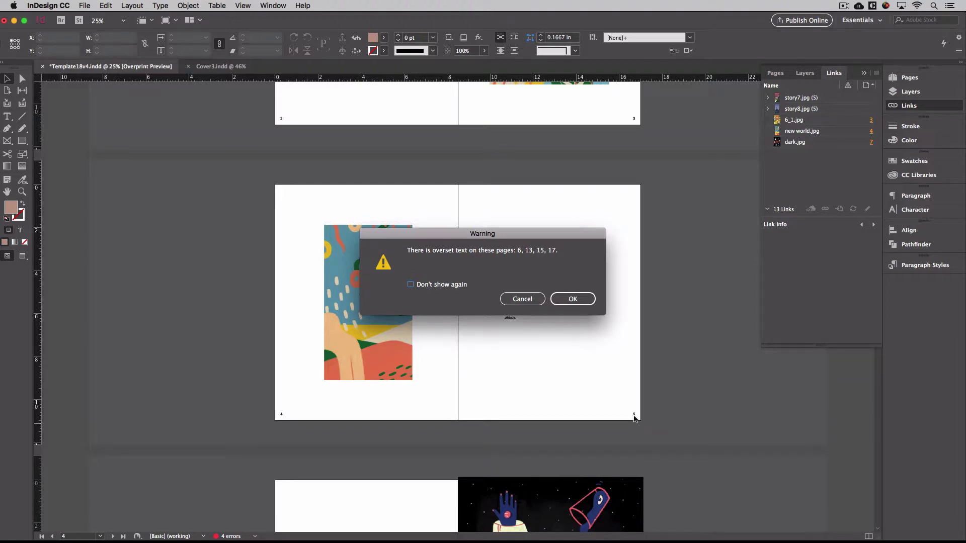
{"action": "left_click", "coordinate": [573, 304]}
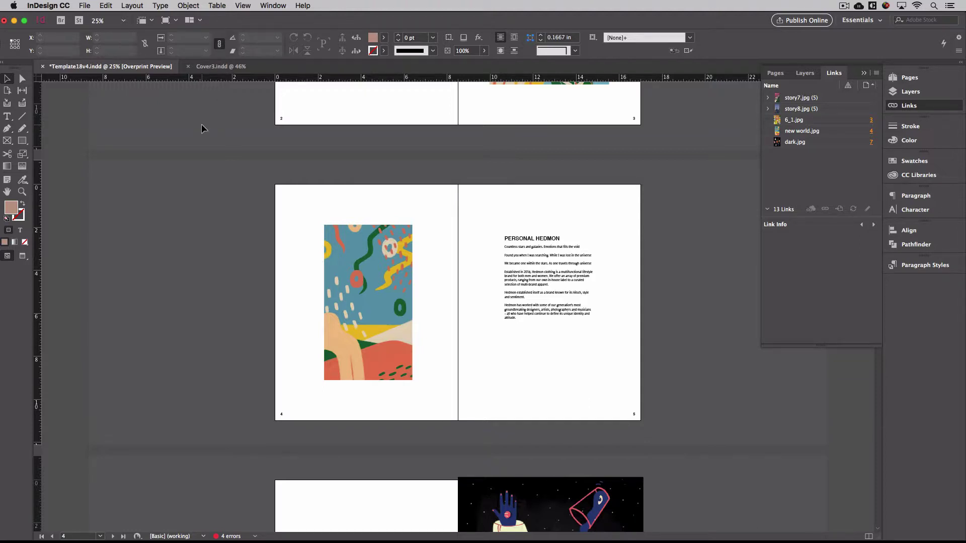
Step: Switch to Cover3.indd and choose the Blurb_PDF_Export PDF preset
{"action": "left_click", "coordinate": [210, 69]}
{"action": "left_click", "coordinate": [85, 5]}
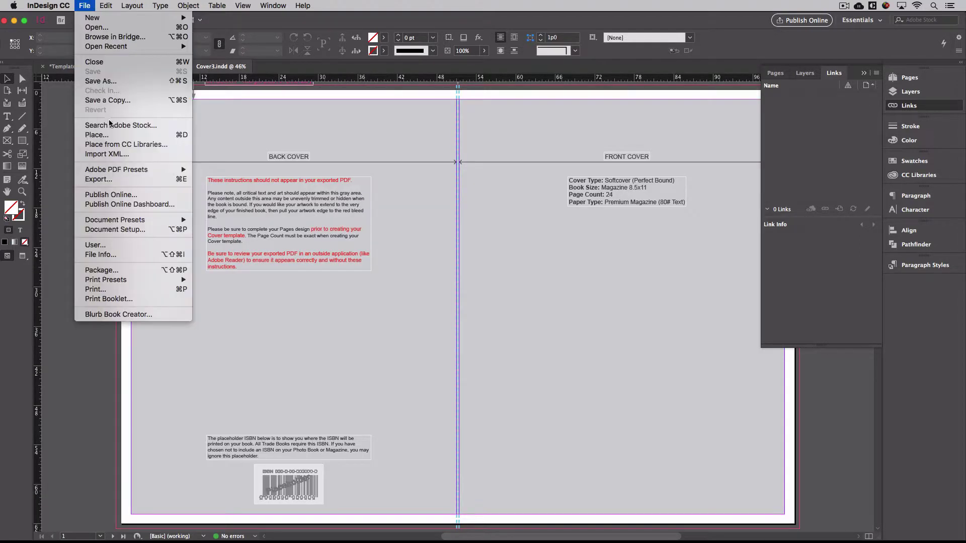
{"action": "mouse_move", "coordinate": [122, 169]}
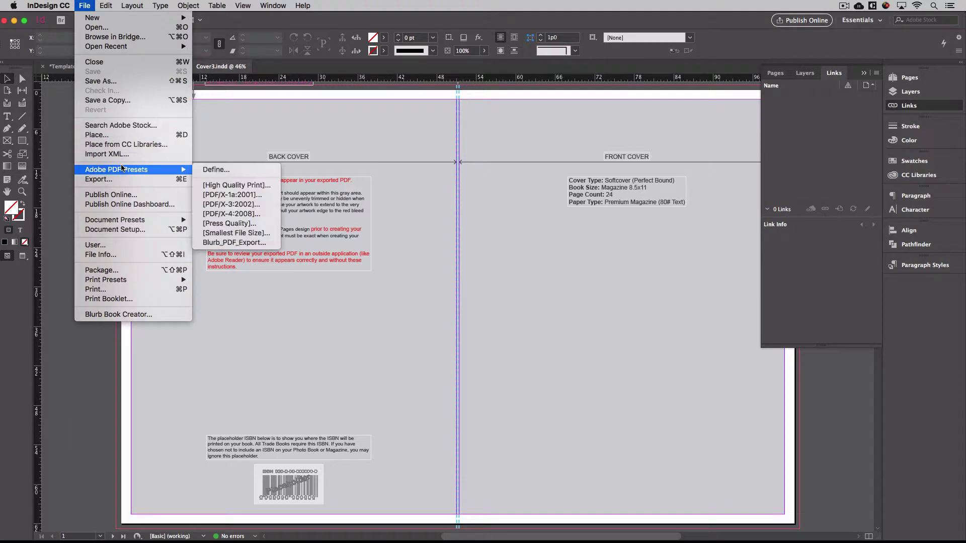
{"action": "left_click", "coordinate": [233, 243]}
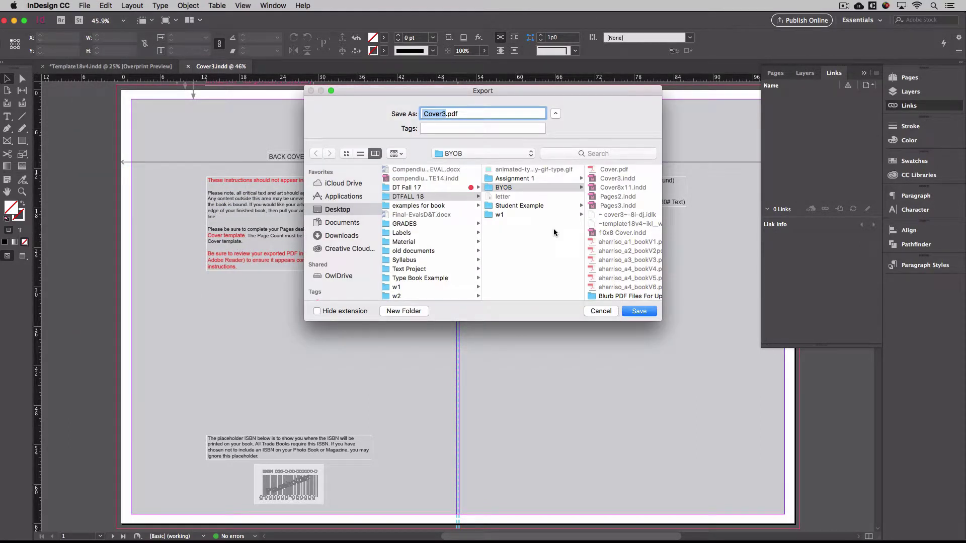
Step: Save the cover PDF to BYOB > Blurb PDF Files For Upload, named with the designer's name plus 'Cover', and export
{"action": "left_click", "coordinate": [532, 188]}
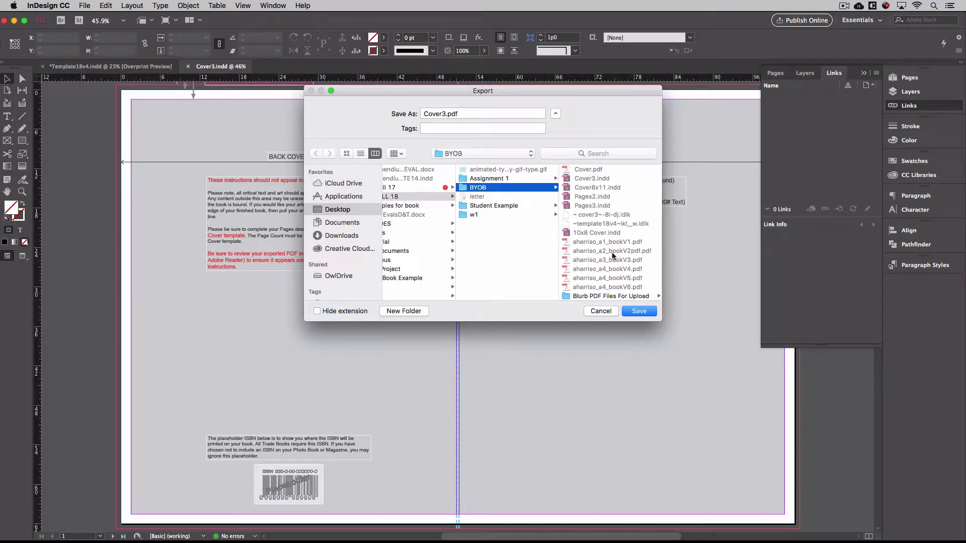
{"action": "left_click", "coordinate": [608, 298]}
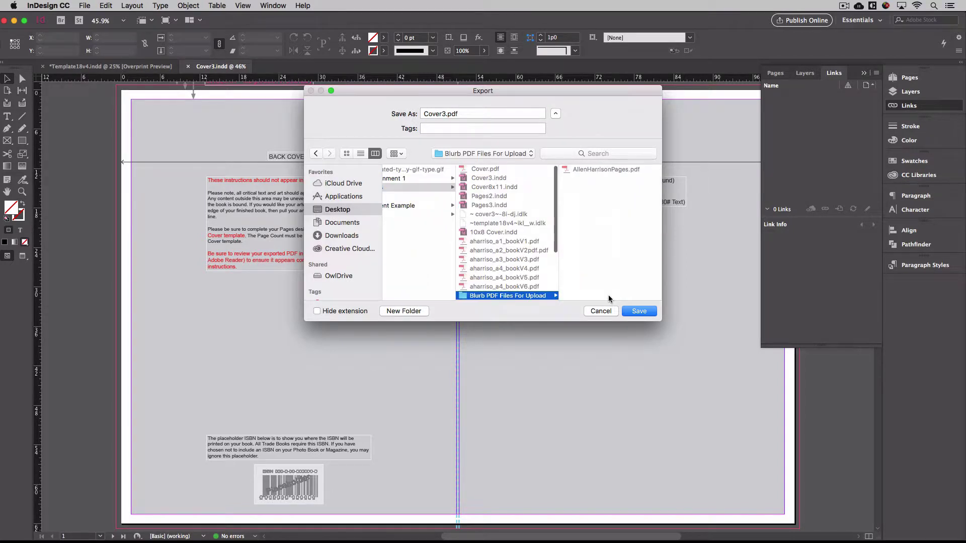
{"action": "left_click", "coordinate": [446, 113]}
{"action": "double_click", "coordinate": [445, 114]}
{"action": "type", "text": "AllenHa"}
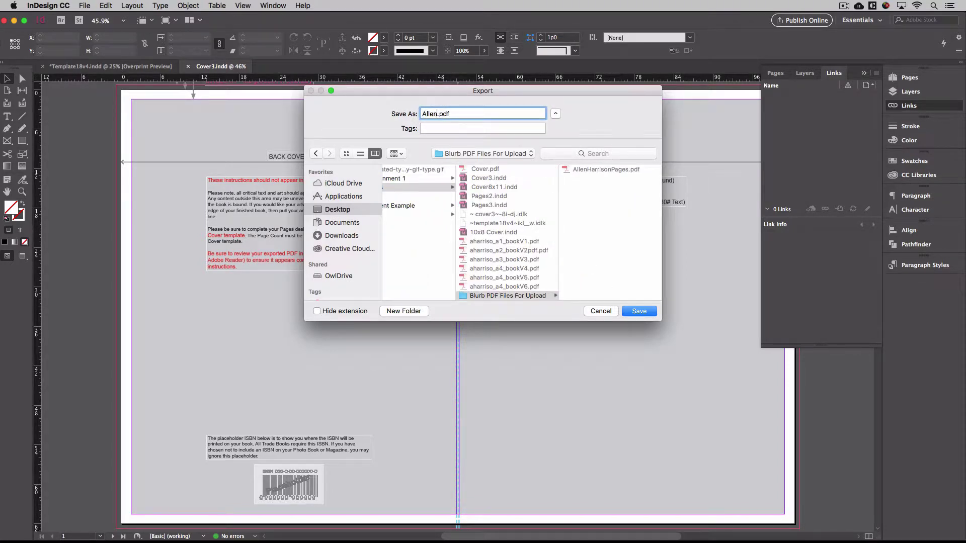
{"action": "type", "text": "rrisonCover"}
{"action": "left_click", "coordinate": [637, 311]}
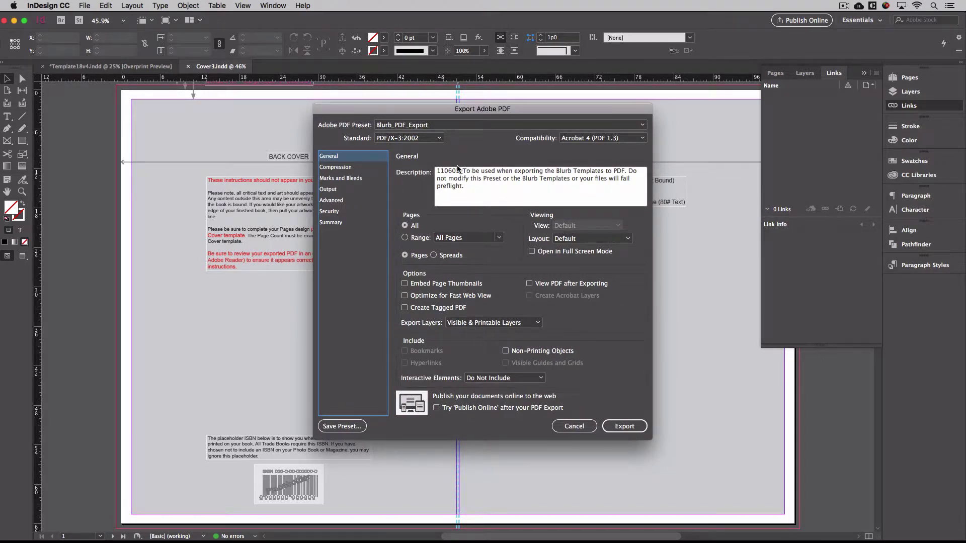
{"action": "left_click", "coordinate": [627, 428]}
{"action": "left_click", "coordinate": [628, 428]}
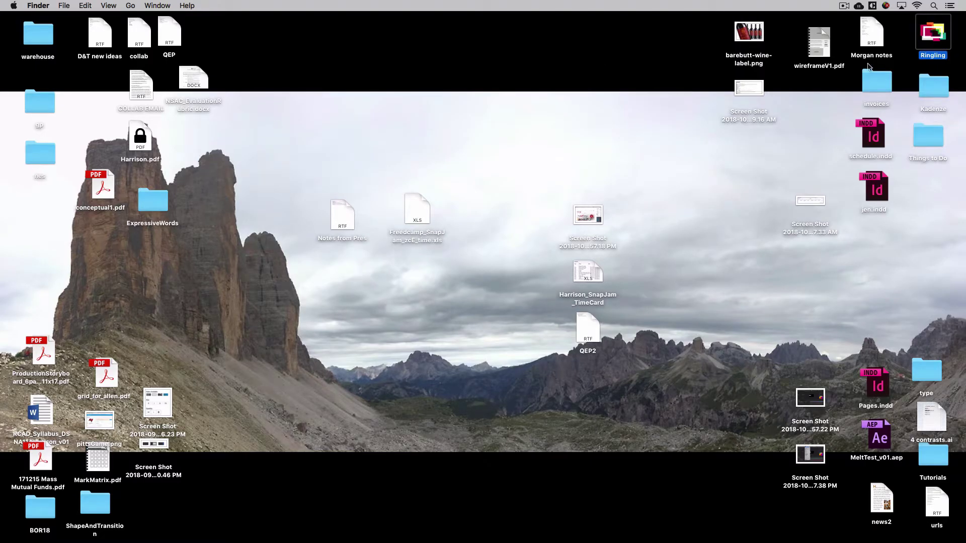
Step: Browse Finder through Ringling, D&T and BYOB to Blurb PDF Files For Upload, then return to Chrome
{"action": "double_click", "coordinate": [934, 32]}
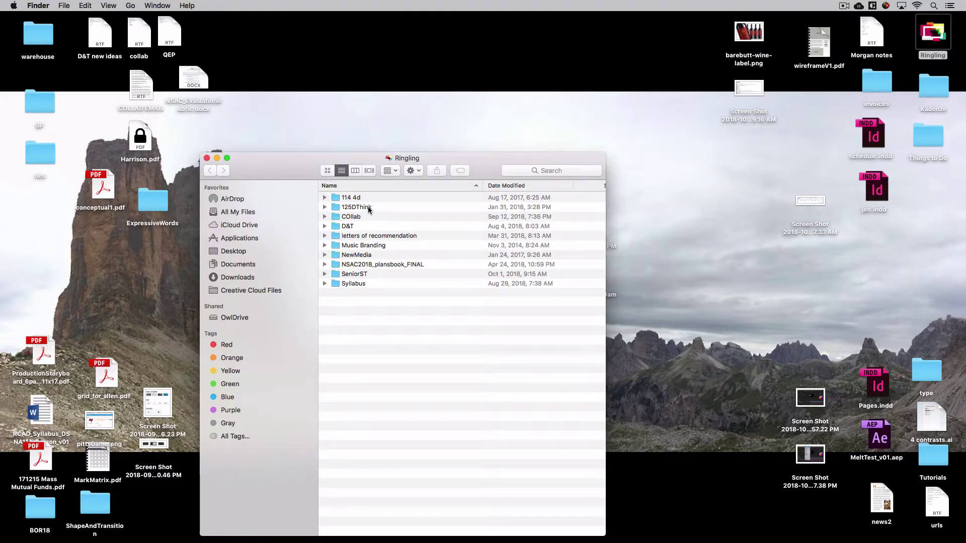
{"action": "double_click", "coordinate": [352, 226]}
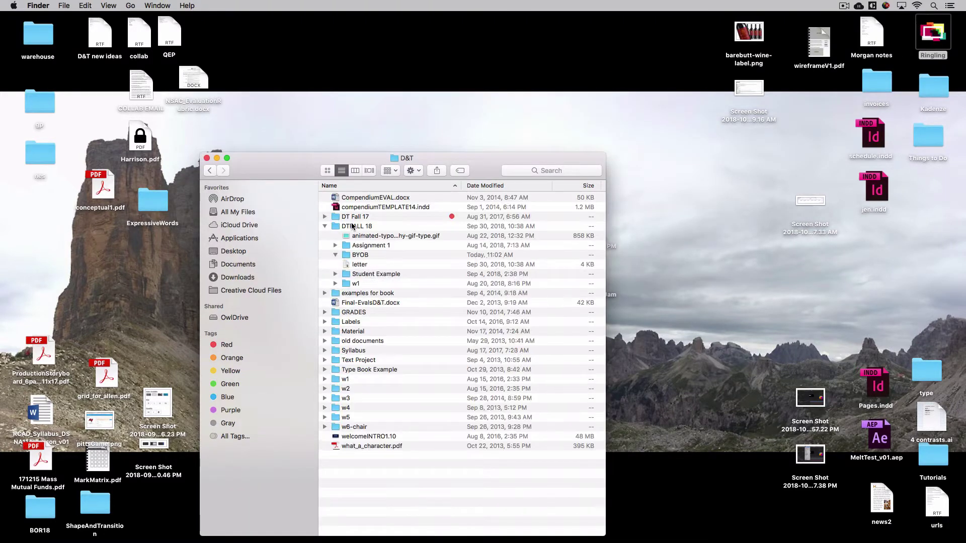
{"action": "double_click", "coordinate": [347, 254]}
{"action": "double_click", "coordinate": [336, 332]}
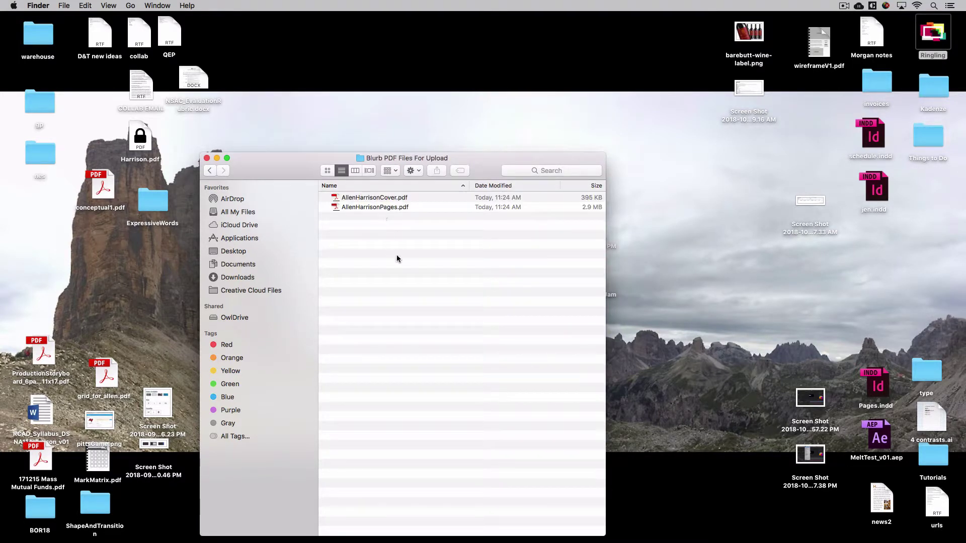
{"action": "key", "text": "super+Tab"}
{"action": "key", "text": "super+Tab"}
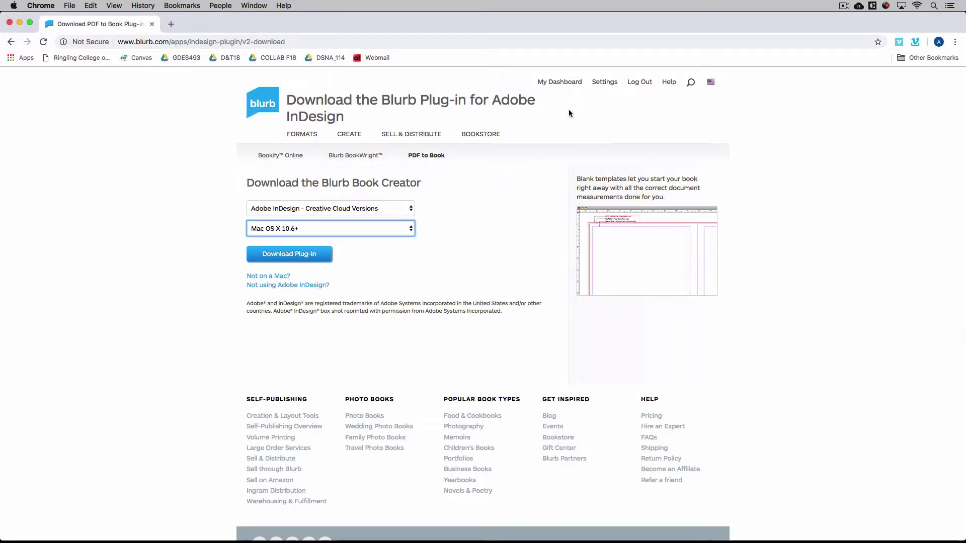
Step: Log out from My Dashboard and log back in with the saved account e-mail and password
{"action": "left_click", "coordinate": [557, 83]}
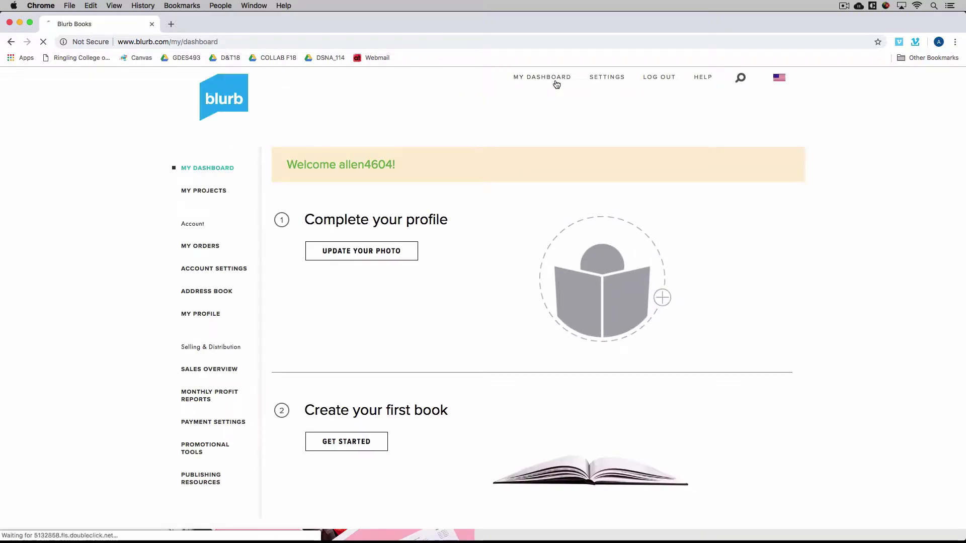
{"action": "left_click", "coordinate": [655, 80]}
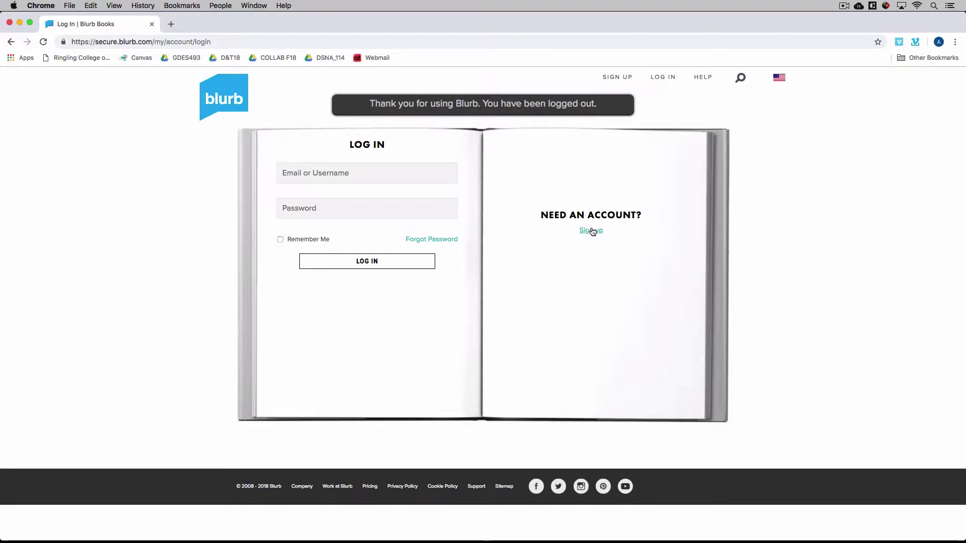
{"action": "left_click", "coordinate": [375, 169]}
{"action": "type", "text": "a"}
{"action": "key", "text": "Down"}
{"action": "key", "text": "Return"}
{"action": "key", "text": "Tab"}
{"action": "type", "text": "••••••••"}
{"action": "key", "text": "Return"}
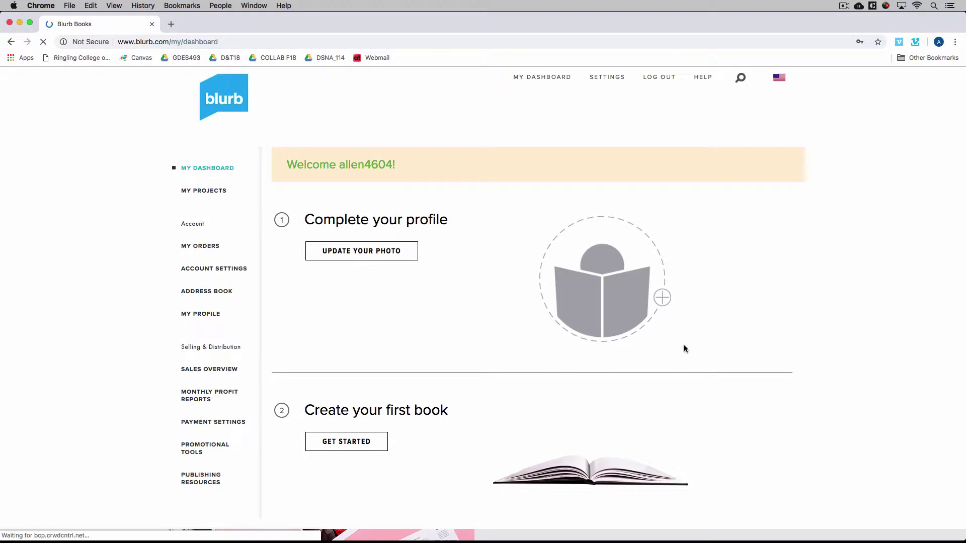
{"action": "scroll", "coordinate": [818, 361], "scroll_direction": "down", "scroll_amount": 3}
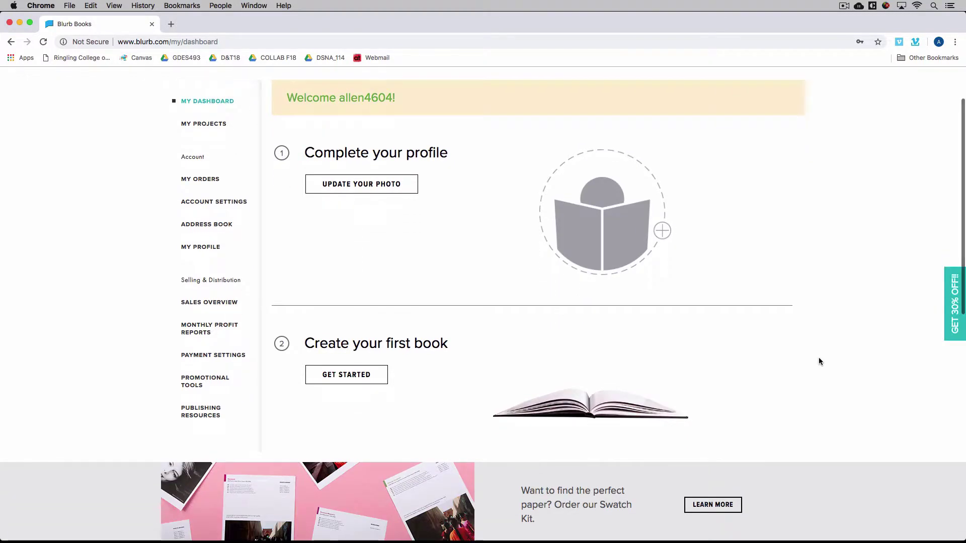
Step: Go through Get Started, choose the Magazines format and Upload Your PDF to reach PDF to Book
{"action": "left_click", "coordinate": [371, 372]}
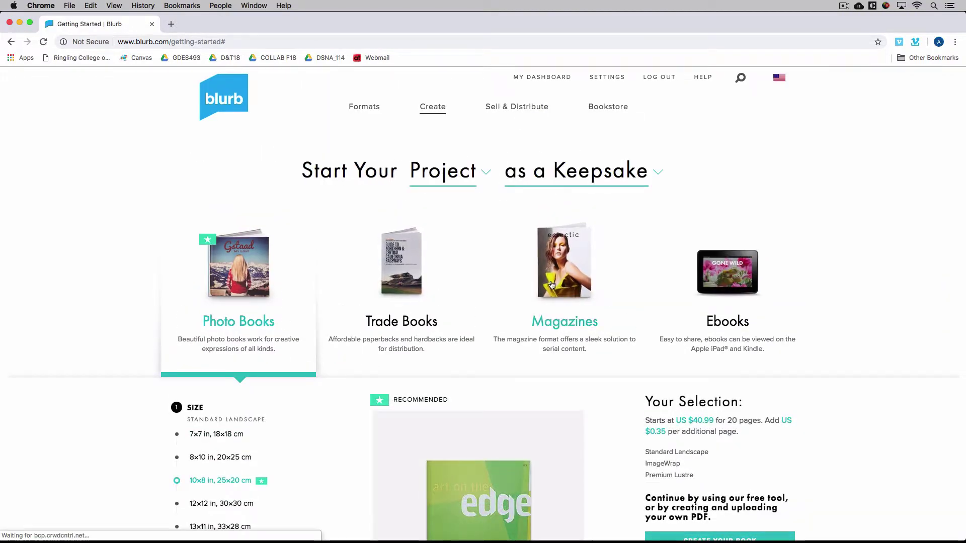
{"action": "scroll", "coordinate": [553, 282], "scroll_direction": "down", "scroll_amount": 2}
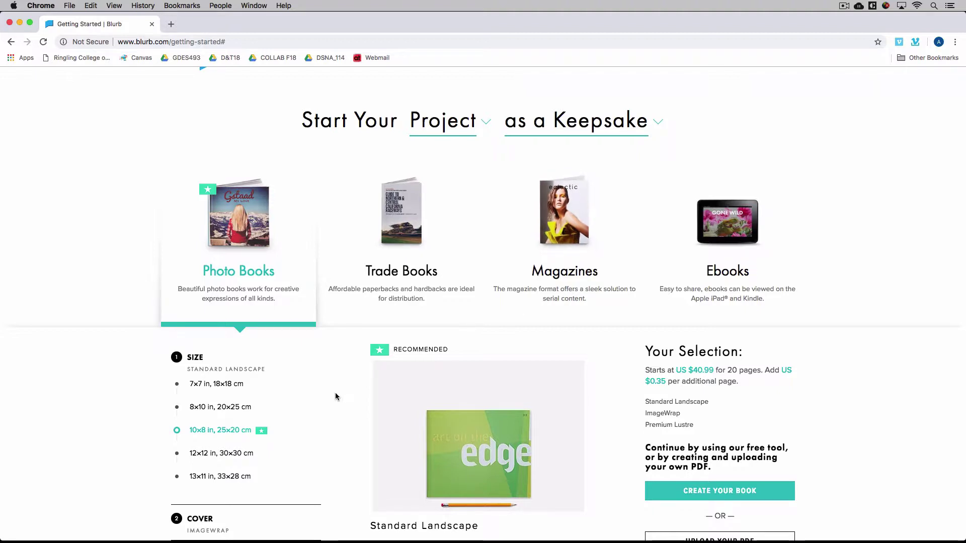
{"action": "scroll", "coordinate": [336, 397], "scroll_direction": "down", "scroll_amount": 1}
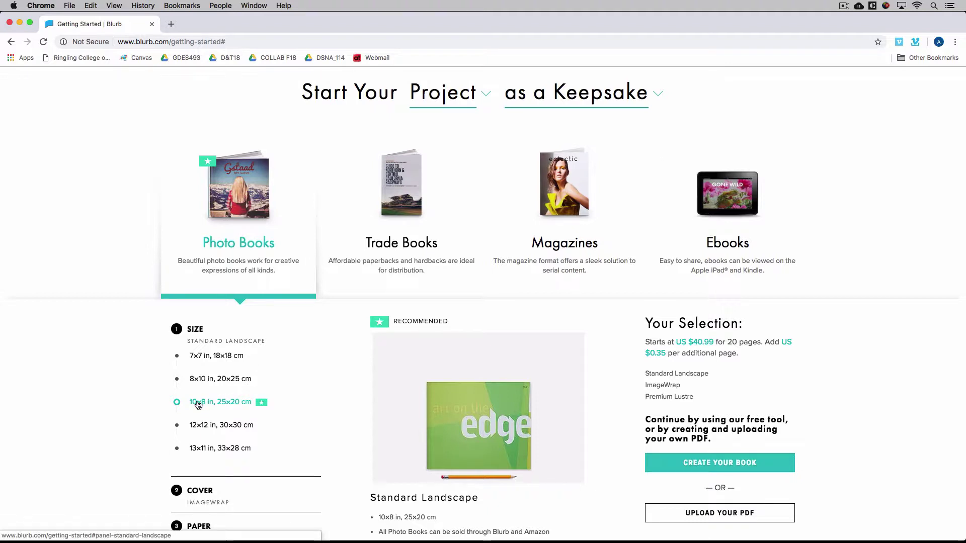
{"action": "left_click", "coordinate": [550, 240]}
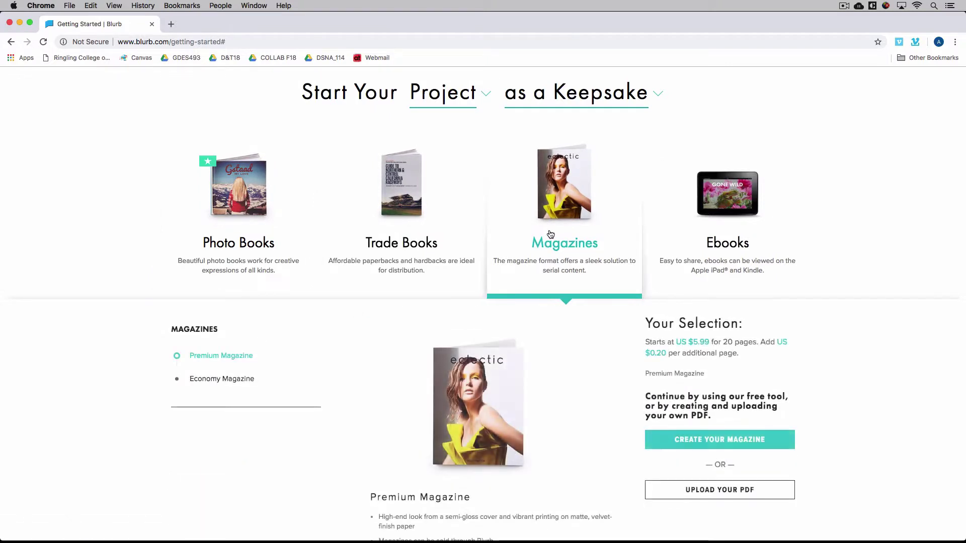
{"action": "scroll", "coordinate": [575, 377], "scroll_direction": "down", "scroll_amount": 2}
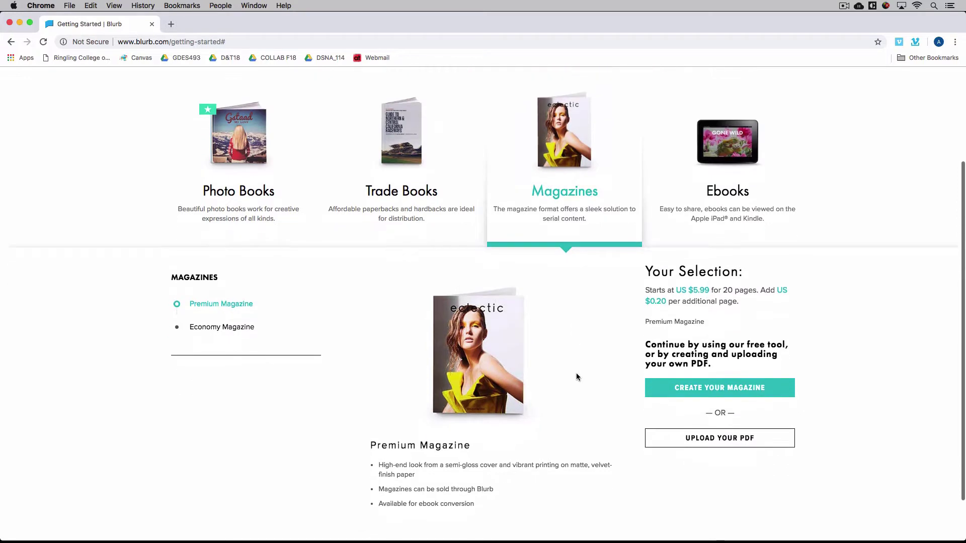
{"action": "left_click", "coordinate": [718, 437]}
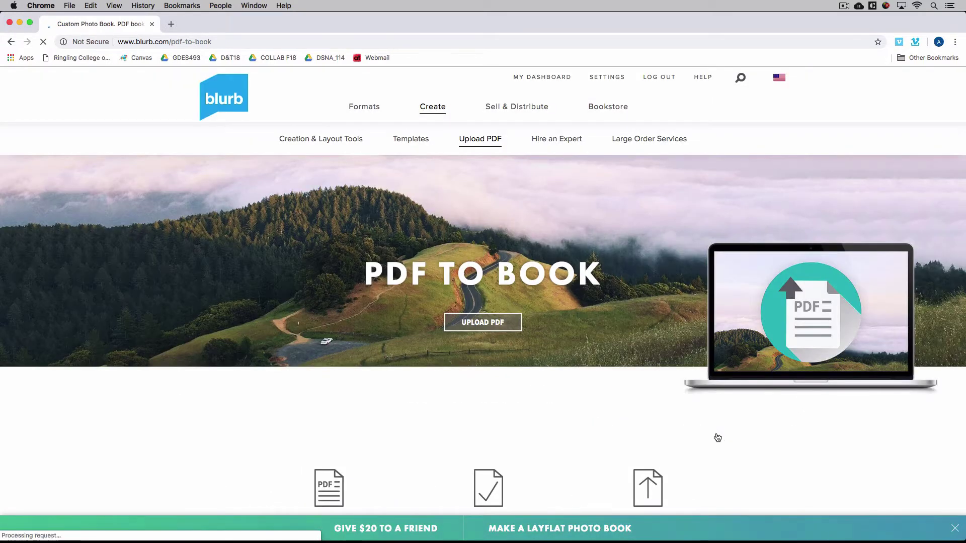
{"action": "scroll", "coordinate": [718, 438], "scroll_direction": "down", "scroll_amount": 7}
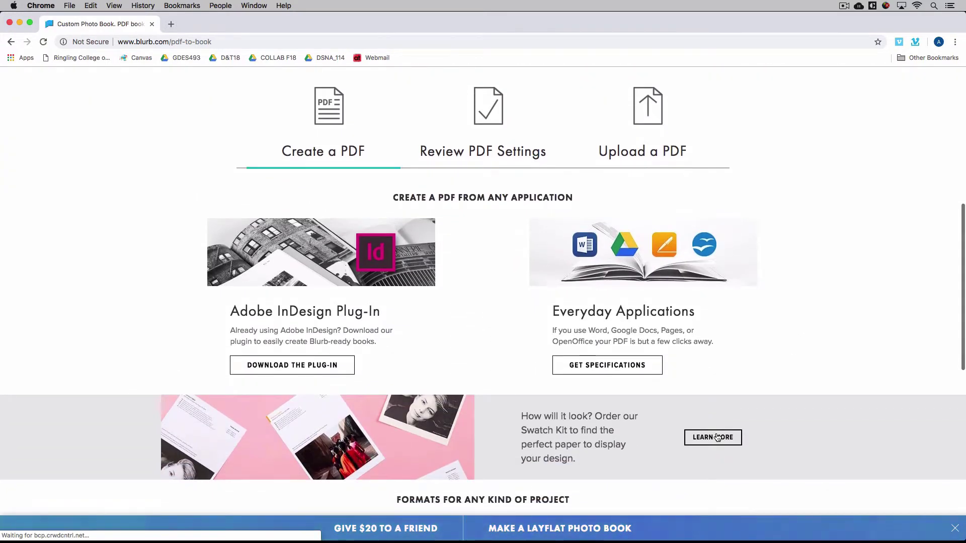
{"action": "scroll", "coordinate": [718, 438], "scroll_direction": "down", "scroll_amount": 8}
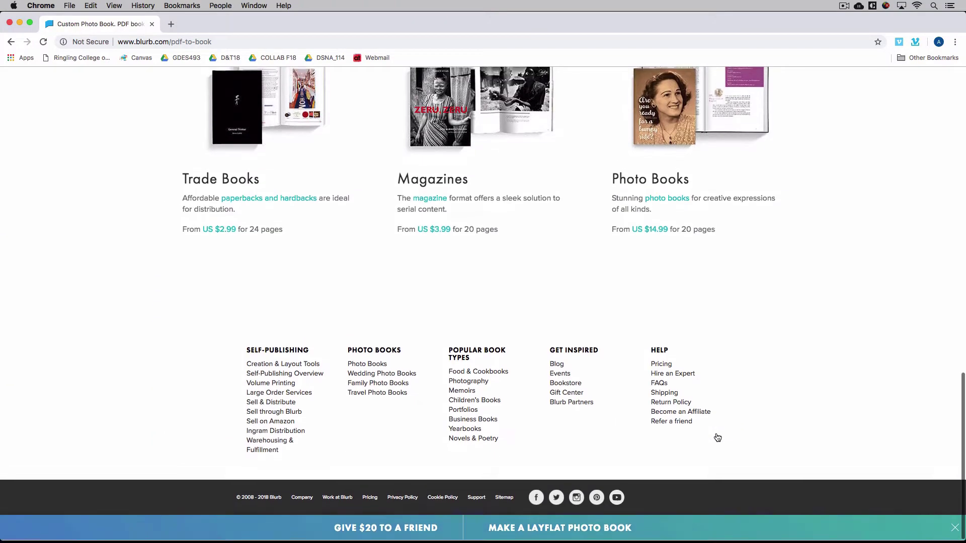
{"action": "scroll", "coordinate": [717, 438], "scroll_direction": "up", "scroll_amount": 9}
{"action": "scroll", "coordinate": [718, 438], "scroll_direction": "up", "scroll_amount": 3}
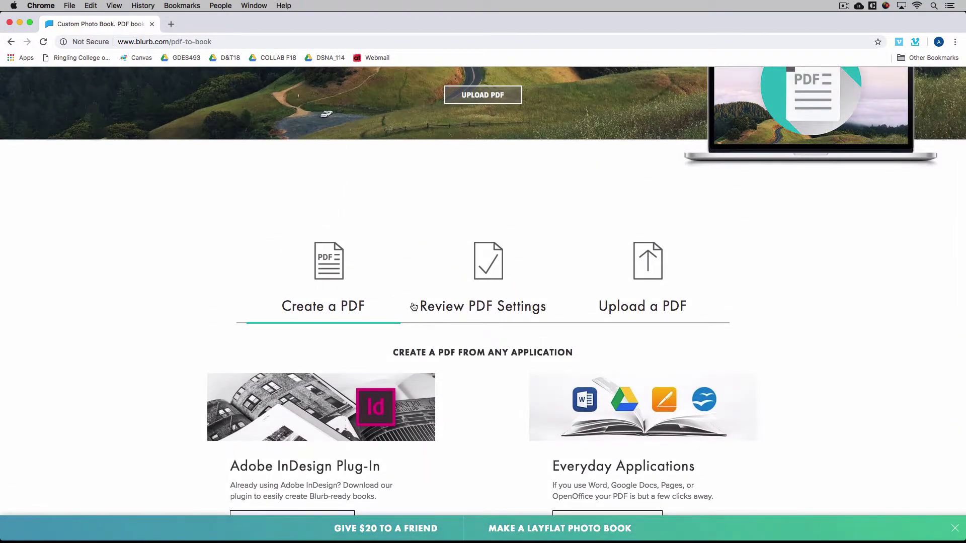
{"action": "scroll", "coordinate": [468, 143], "scroll_direction": "up", "scroll_amount": 5}
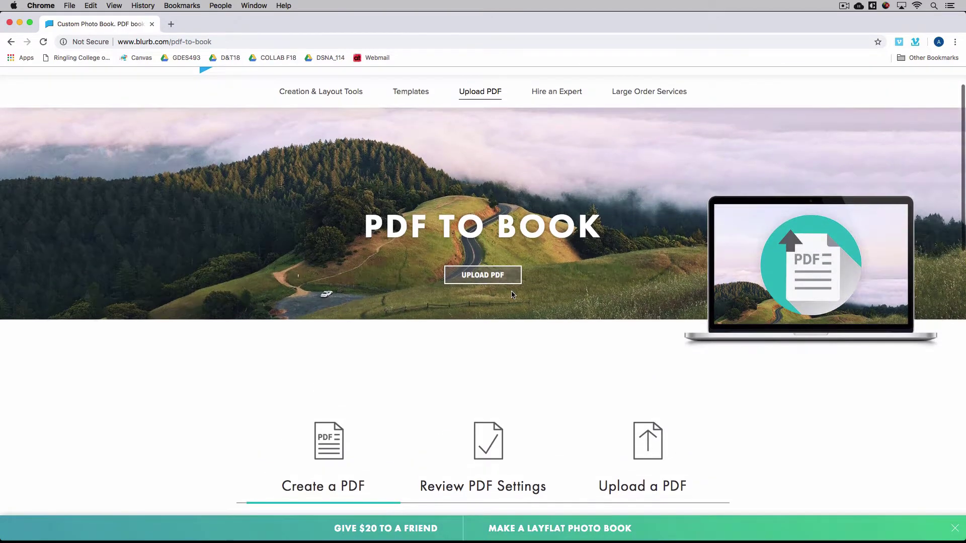
{"action": "scroll", "coordinate": [512, 295], "scroll_direction": "up", "scroll_amount": 2}
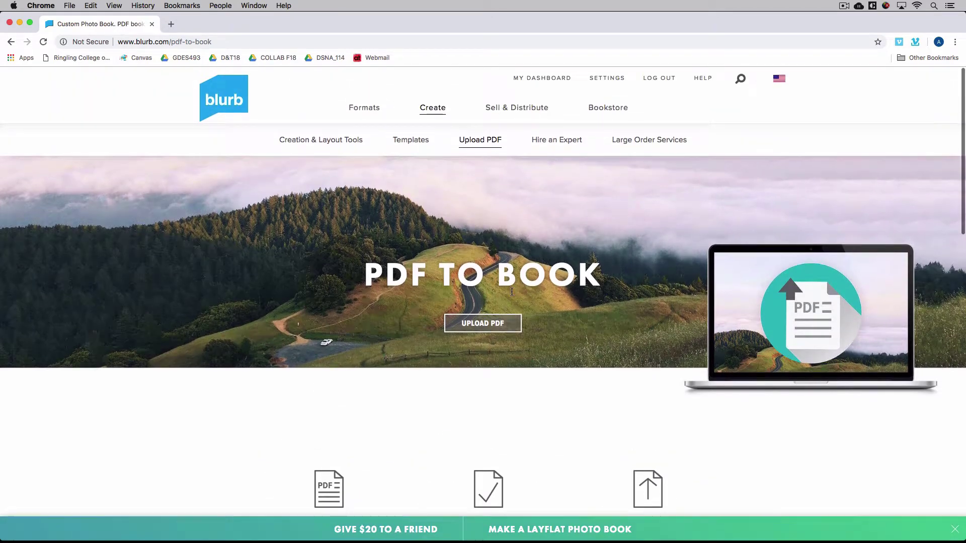
Step: Open the PDF Uploader and browse to Ringling/D&T/DTFALL 18/BYOB/Blurb PDF Files For Upload for the pages file
{"action": "left_click", "coordinate": [483, 321]}
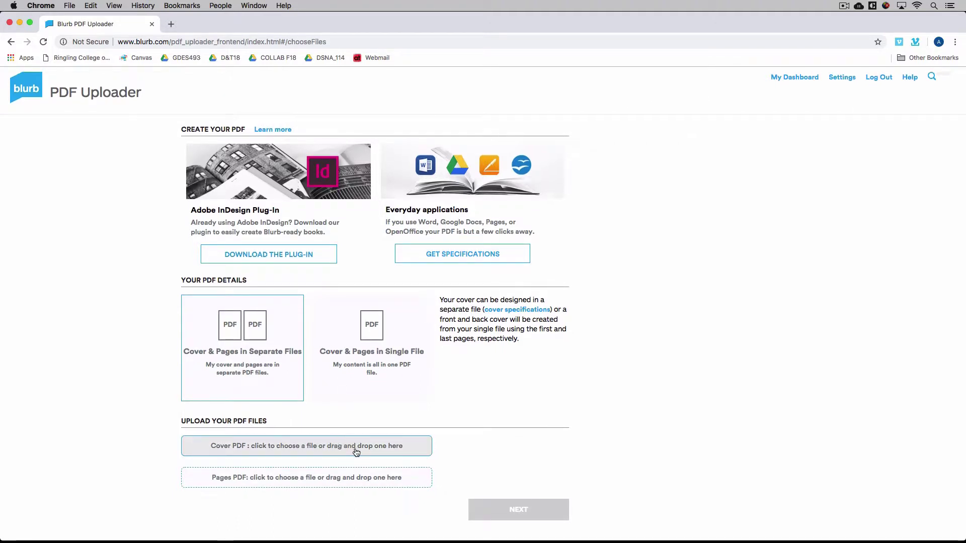
{"action": "left_click", "coordinate": [337, 478]}
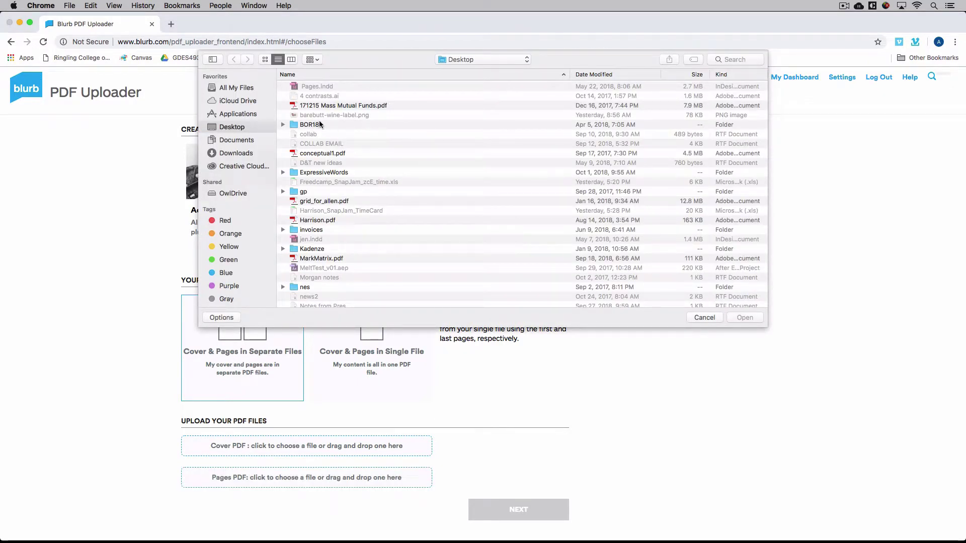
{"action": "scroll", "coordinate": [315, 145], "scroll_direction": "down", "scroll_amount": 10}
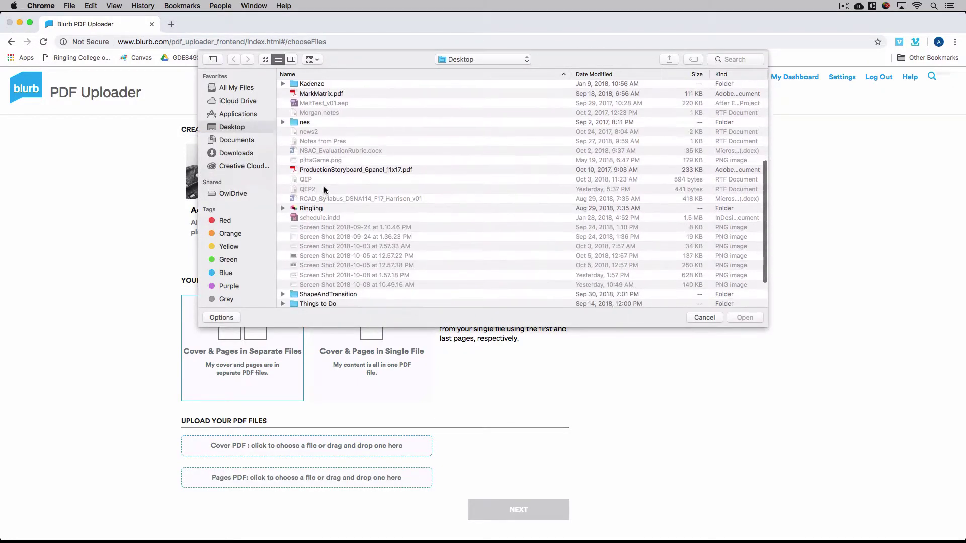
{"action": "double_click", "coordinate": [320, 196]}
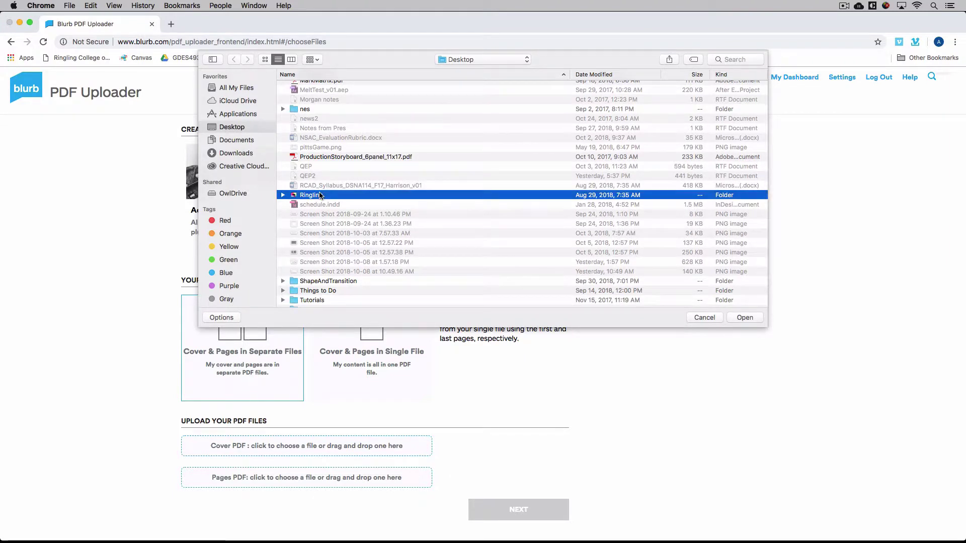
{"action": "double_click", "coordinate": [306, 114]}
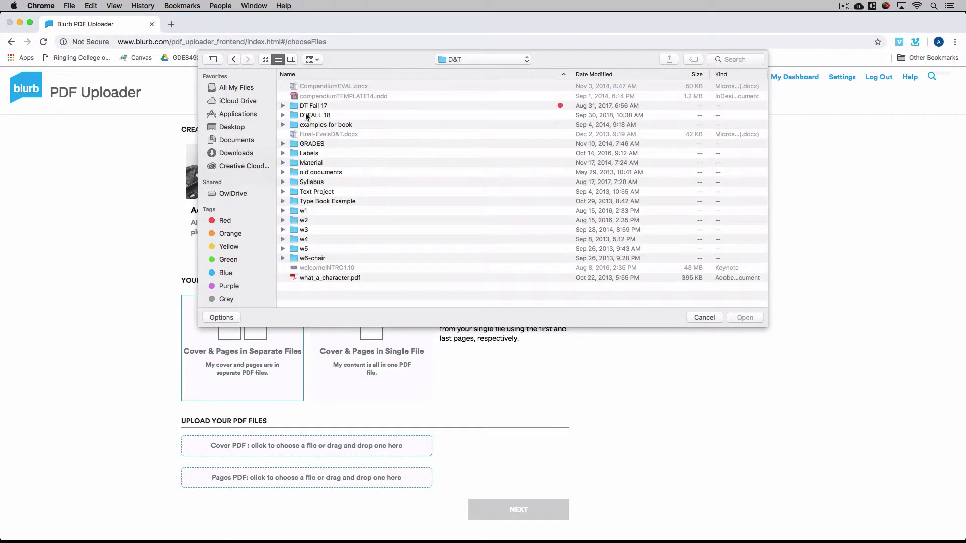
{"action": "double_click", "coordinate": [317, 116]}
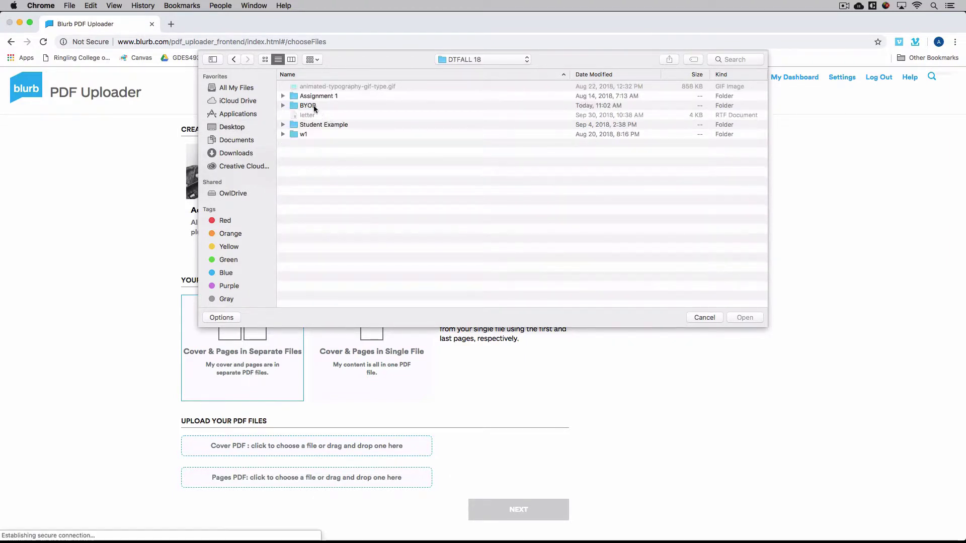
{"action": "double_click", "coordinate": [313, 105]}
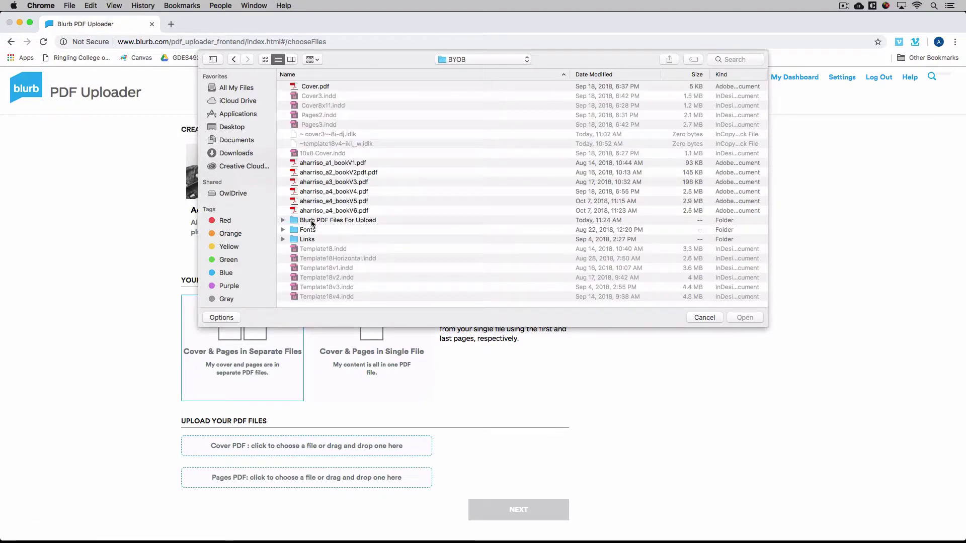
{"action": "double_click", "coordinate": [312, 221]}
Step: Attach the pages PDF and then the cover PDF from that folder
{"action": "left_click", "coordinate": [315, 96]}
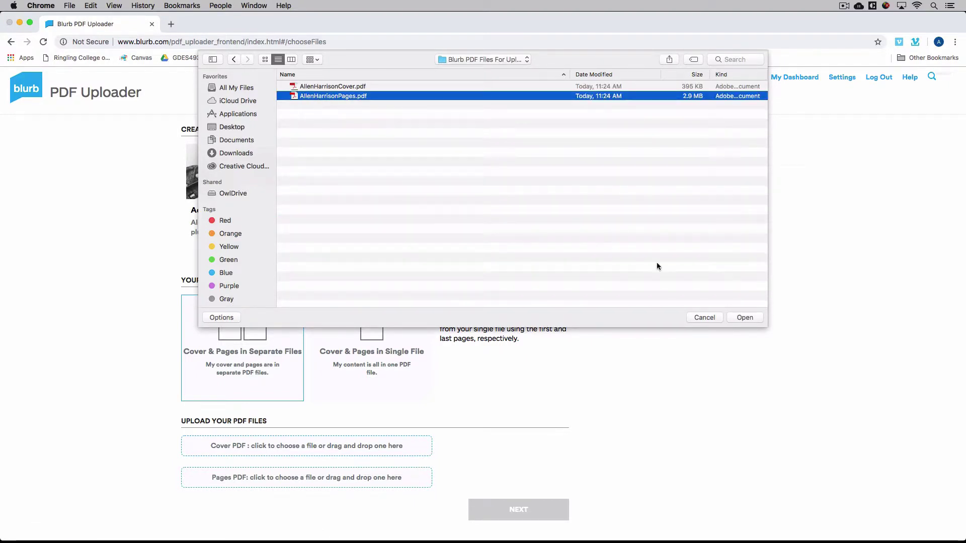
{"action": "left_click", "coordinate": [737, 318]}
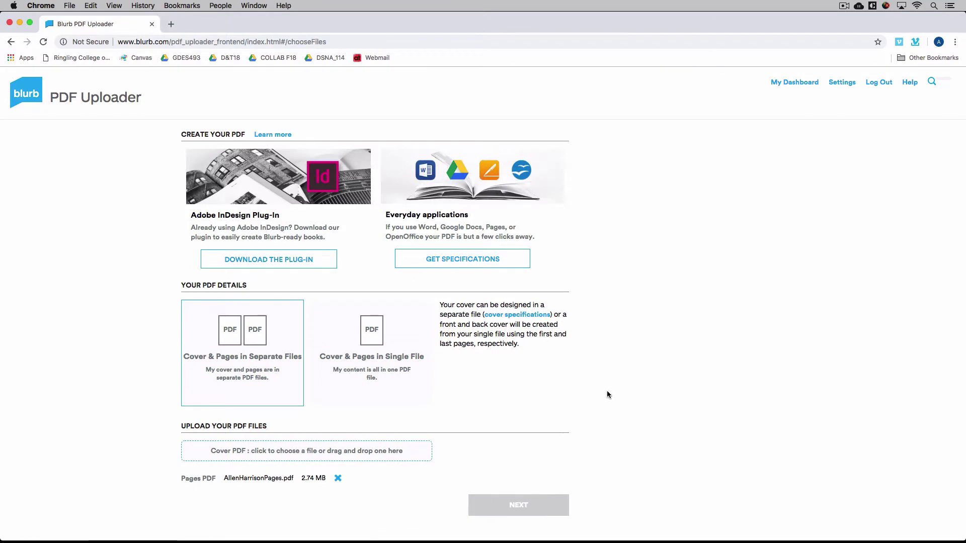
{"action": "left_click", "coordinate": [367, 451]}
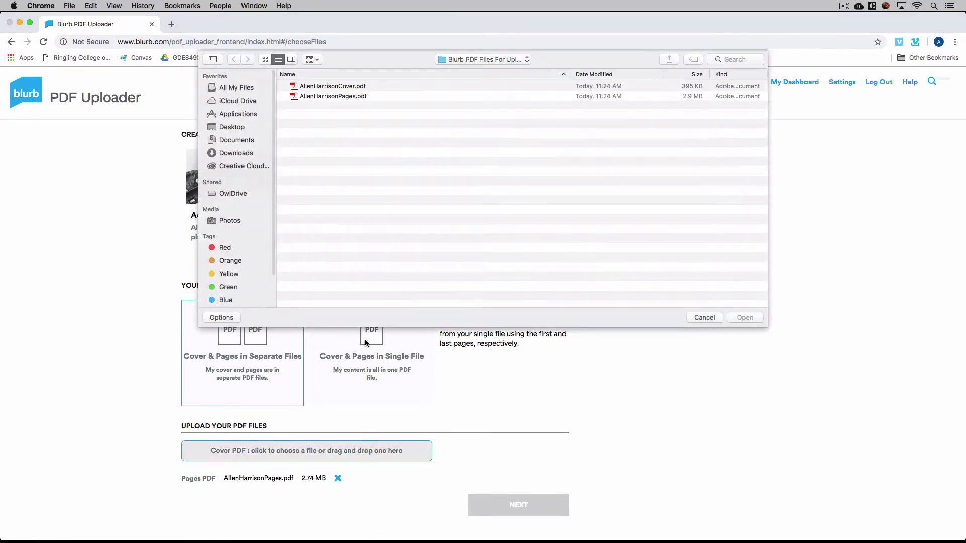
{"action": "double_click", "coordinate": [331, 89]}
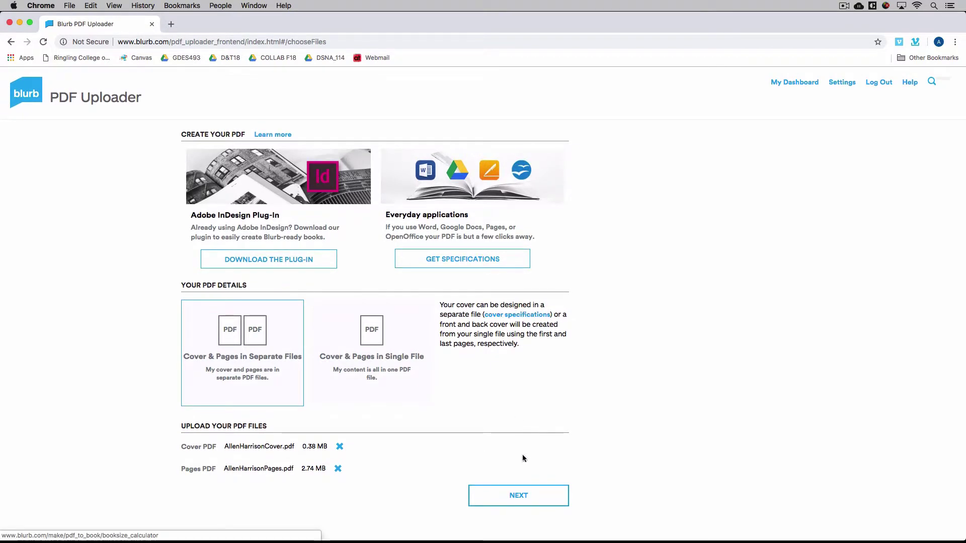
Step: Continue to book details and keep Softcover, velvet premium matte paper and No ISBN
{"action": "left_click", "coordinate": [518, 492]}
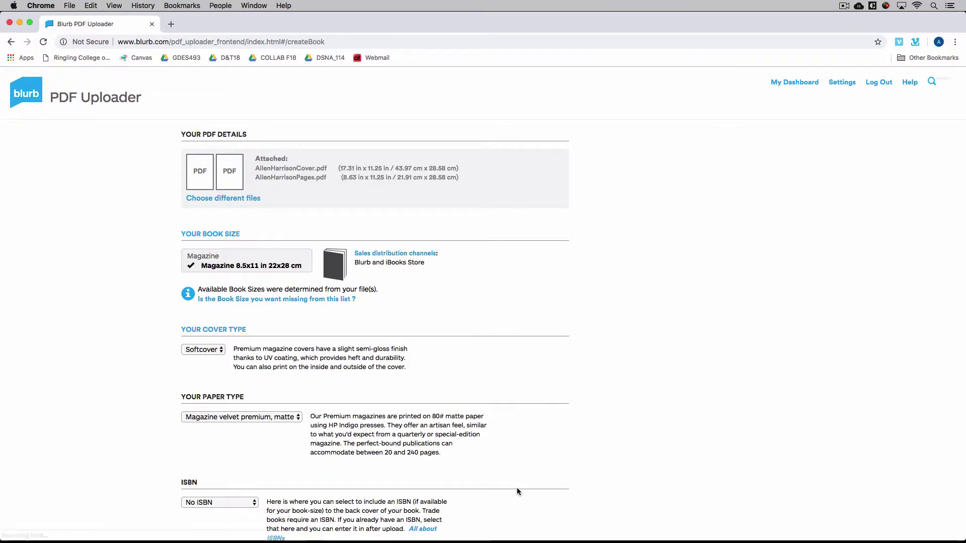
{"action": "scroll", "coordinate": [434, 396], "scroll_direction": "down", "scroll_amount": 2}
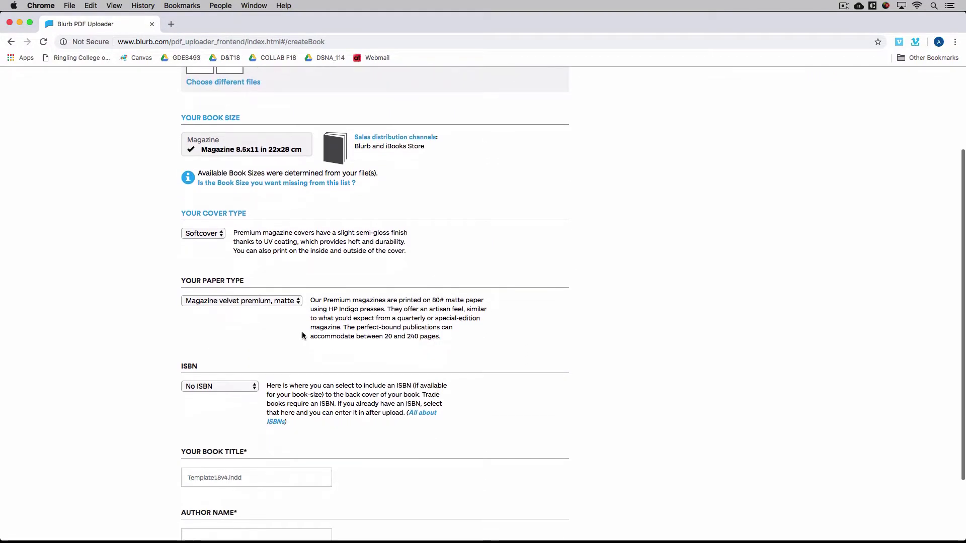
{"action": "left_click", "coordinate": [203, 233]}
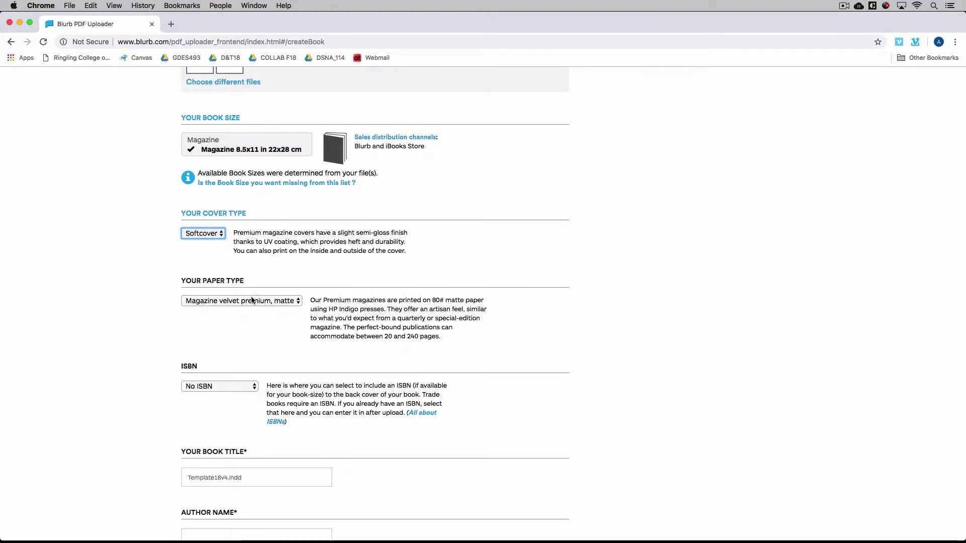
{"action": "left_click", "coordinate": [252, 300]}
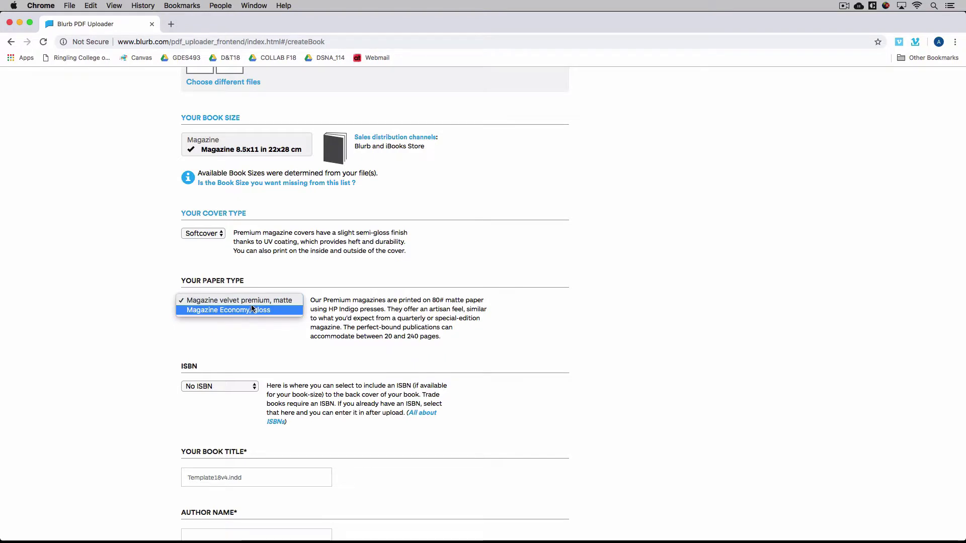
{"action": "left_click", "coordinate": [257, 354]}
{"action": "left_click", "coordinate": [252, 385]}
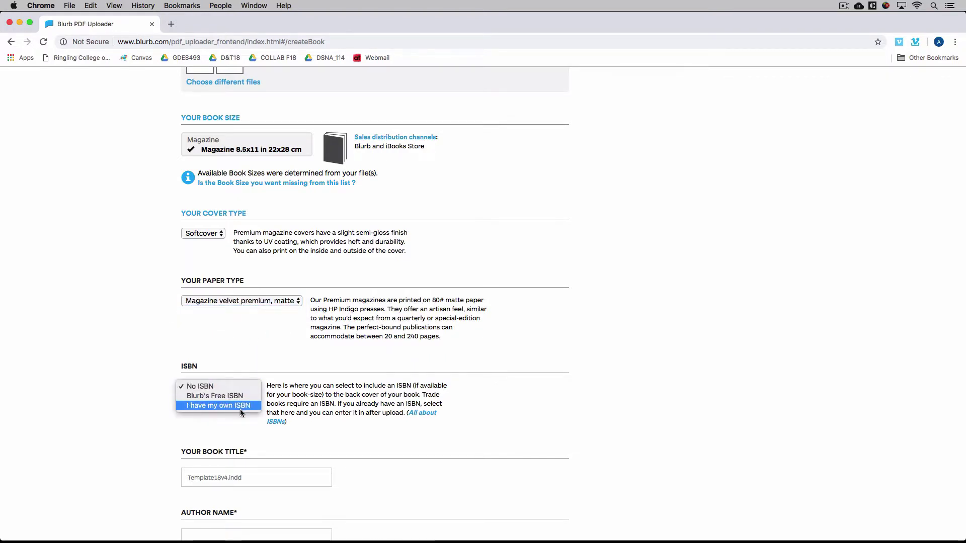
{"action": "left_click", "coordinate": [244, 346]}
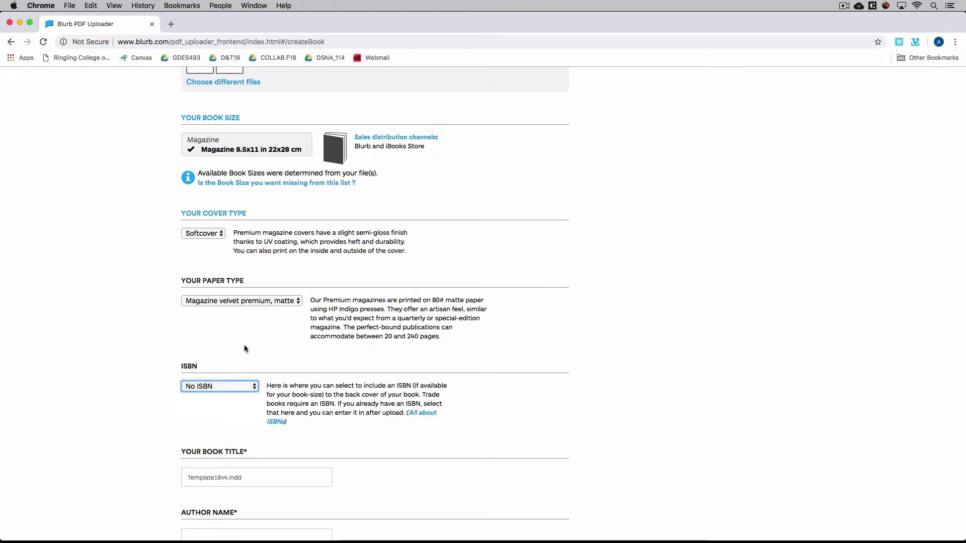
{"action": "scroll", "coordinate": [245, 348], "scroll_direction": "down", "scroll_amount": 3}
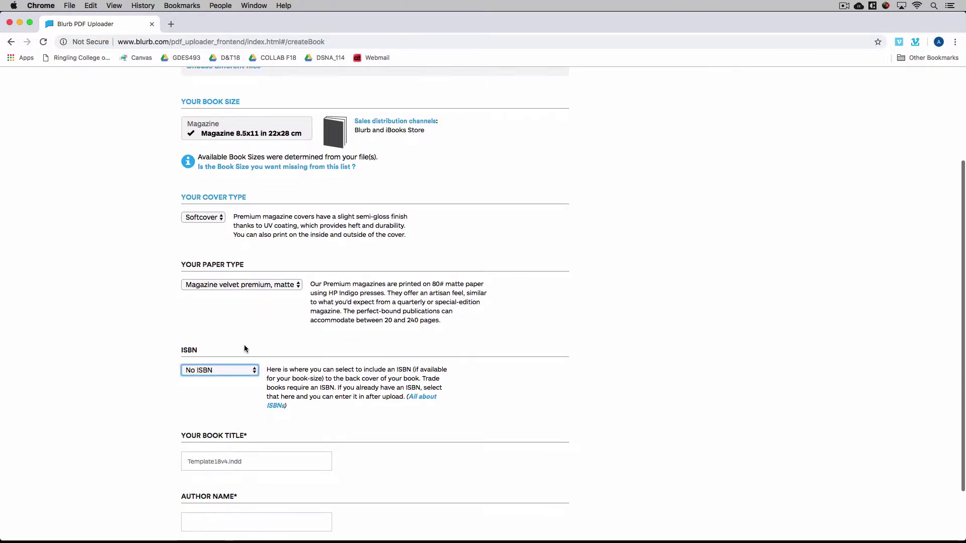
Step: Enter the designer's name as both the Book Title and the Author Name
{"action": "left_click", "coordinate": [227, 387]}
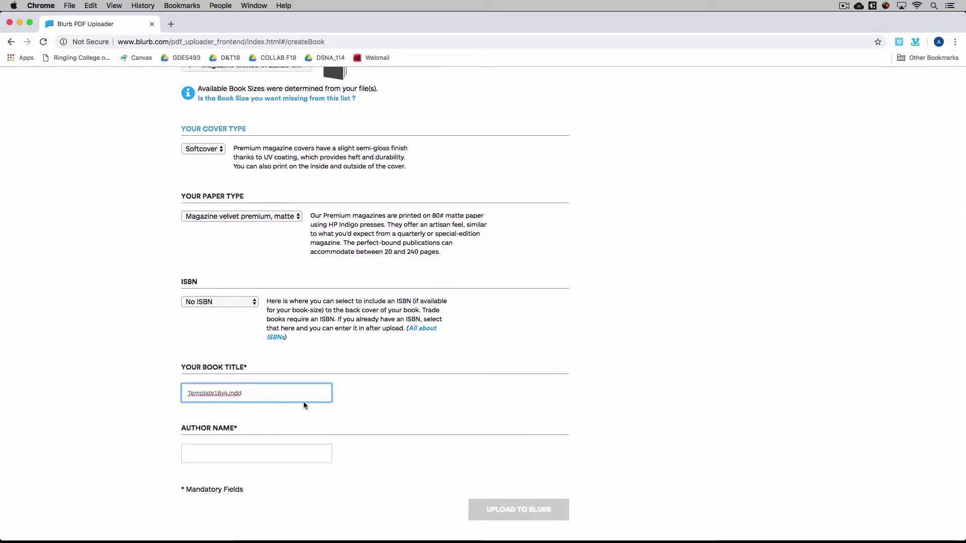
{"action": "type", "text": "Allen Ha"}
{"action": "key", "text": "super+a"}
{"action": "type", "text": "Allen Ha"}
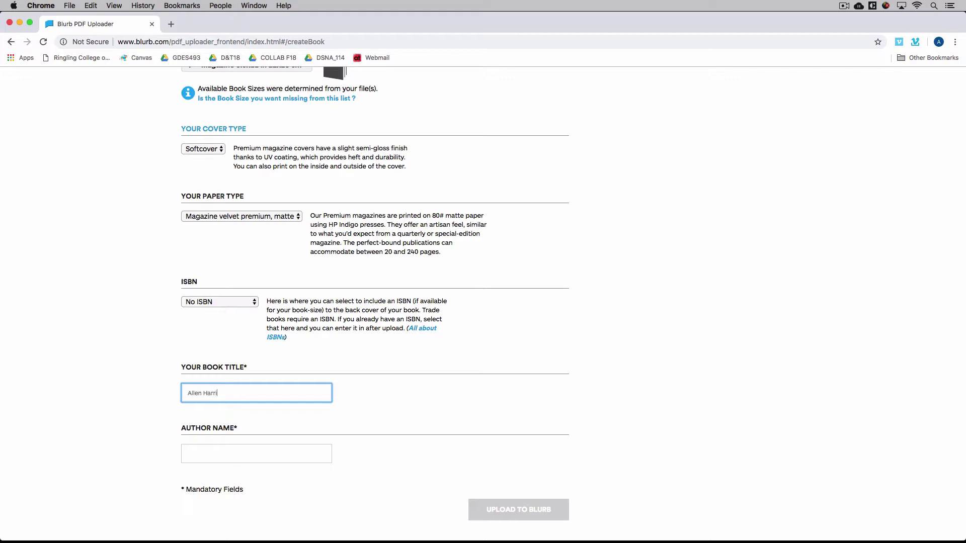
{"action": "left_click", "coordinate": [277, 450]}
{"action": "type", "text": "Allen Ha"}
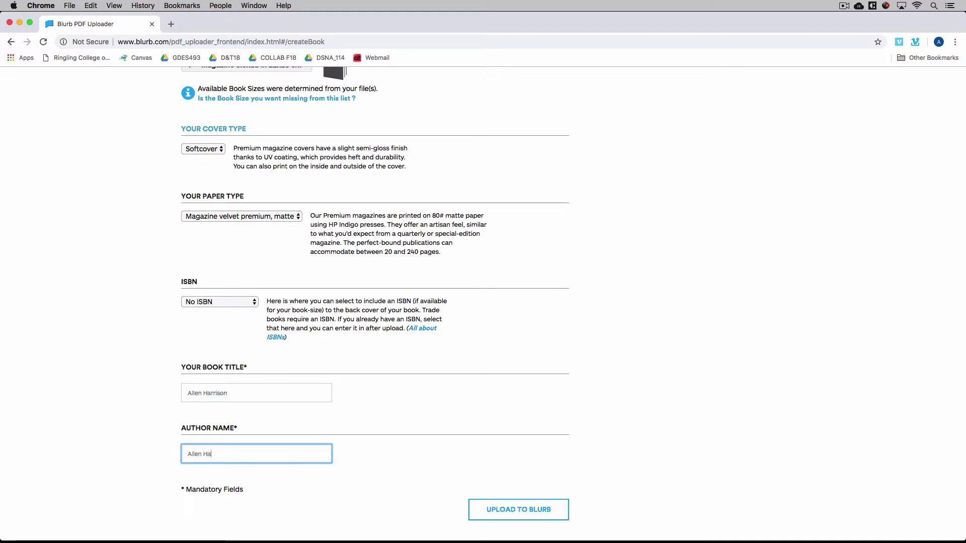
{"action": "type", "text": "rrison"}
{"action": "left_click", "coordinate": [438, 397]}
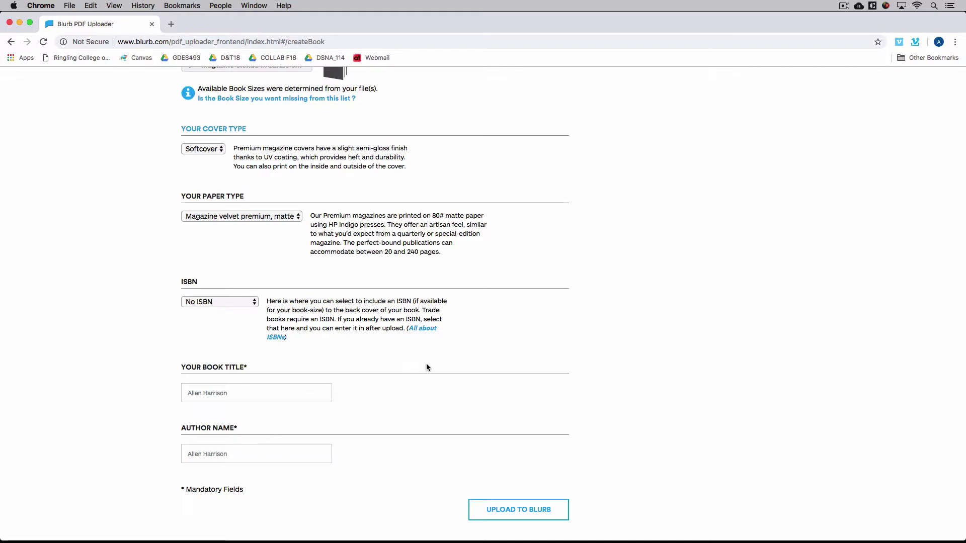
Step: Upload the cover and pages PDFs to Blurb and, once validated OK, open Preview Book
{"action": "left_click", "coordinate": [509, 511]}
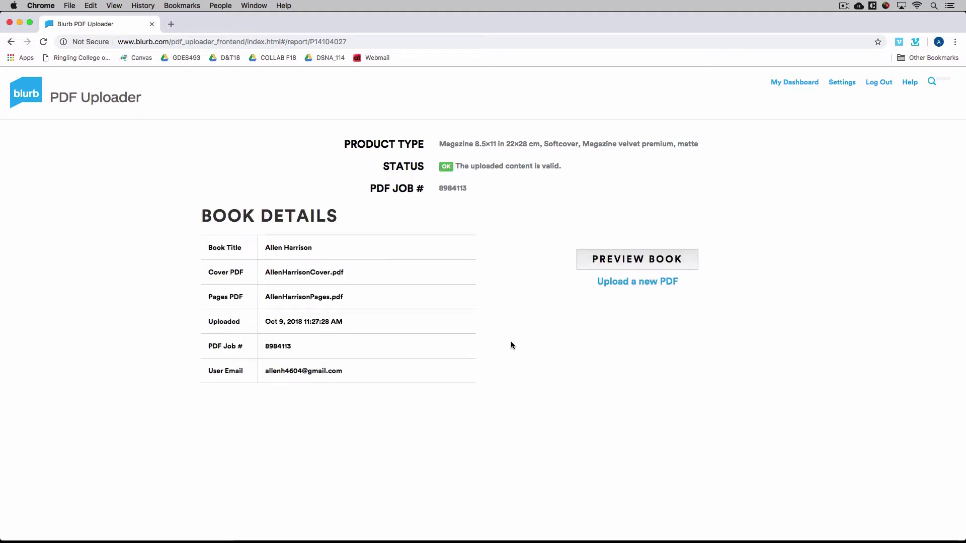
{"action": "left_click", "coordinate": [615, 258]}
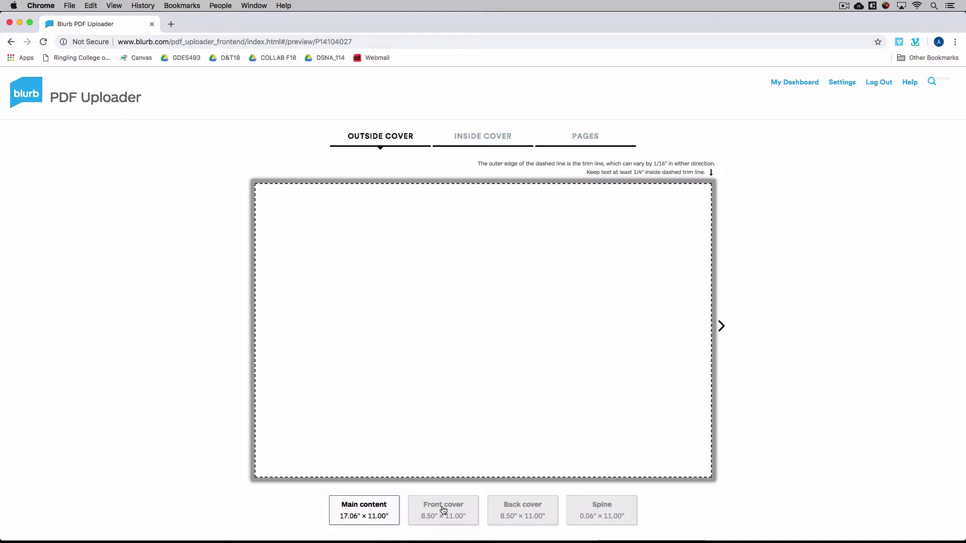
Step: Preview the inside cover and step through the page spreads from 2–3 to 18–19
{"action": "left_click", "coordinate": [470, 139]}
{"action": "left_click", "coordinate": [566, 136]}
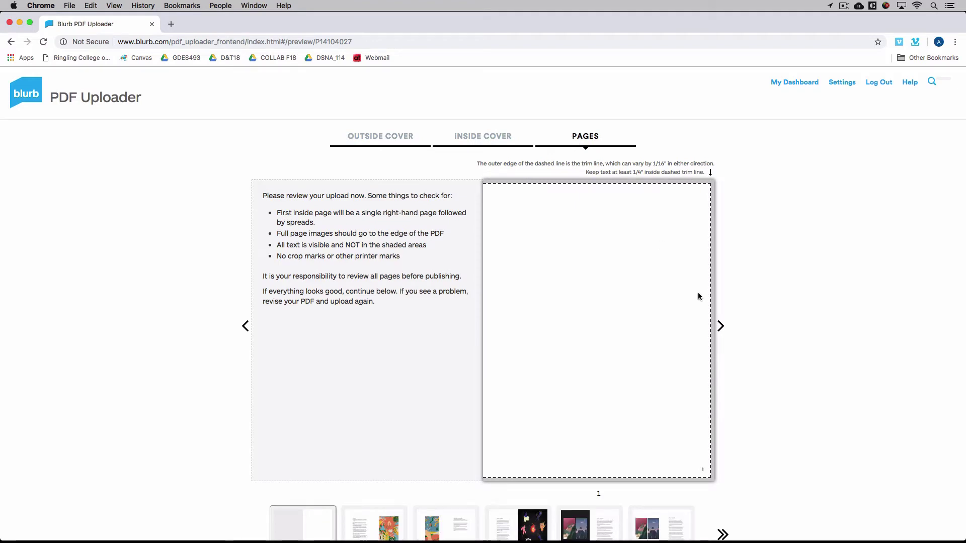
{"action": "left_click", "coordinate": [719, 327]}
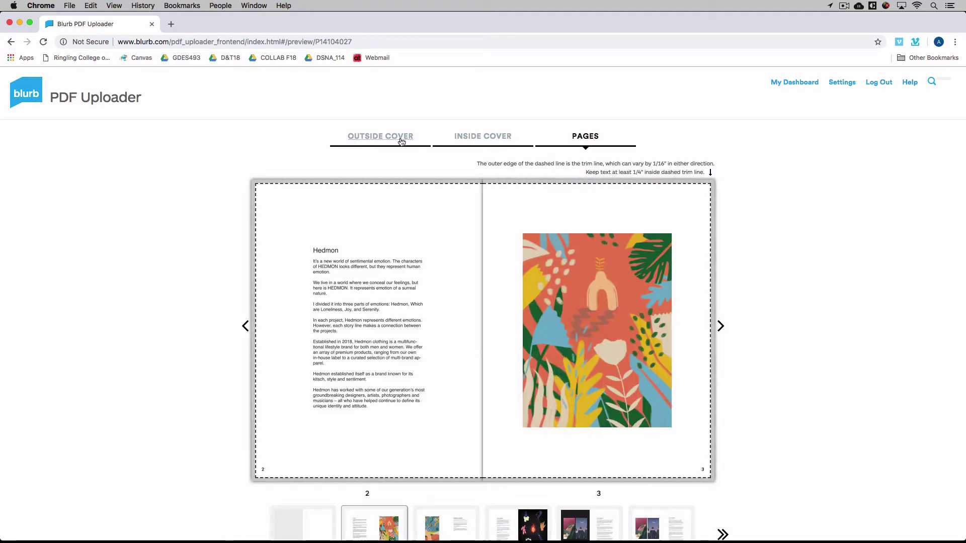
{"action": "left_click", "coordinate": [720, 328]}
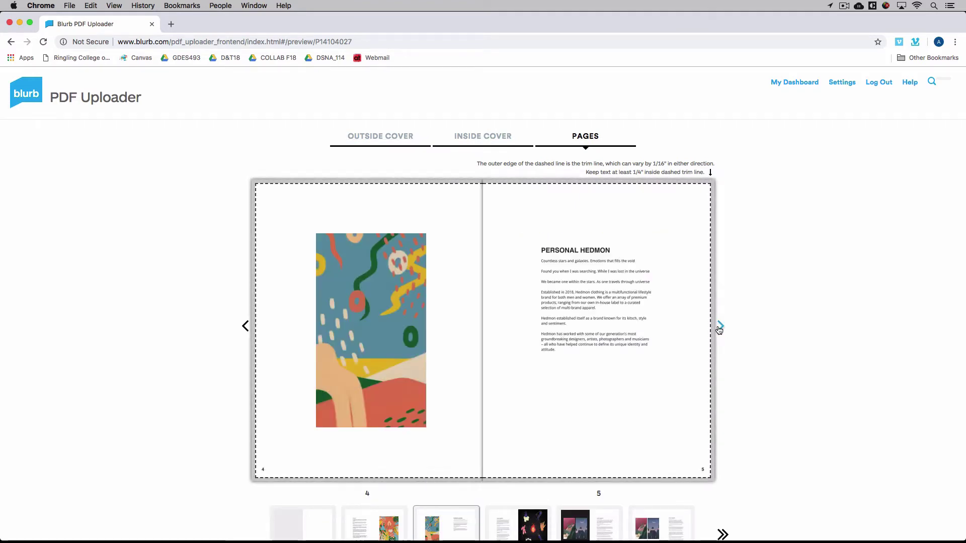
{"action": "left_click", "coordinate": [720, 328]}
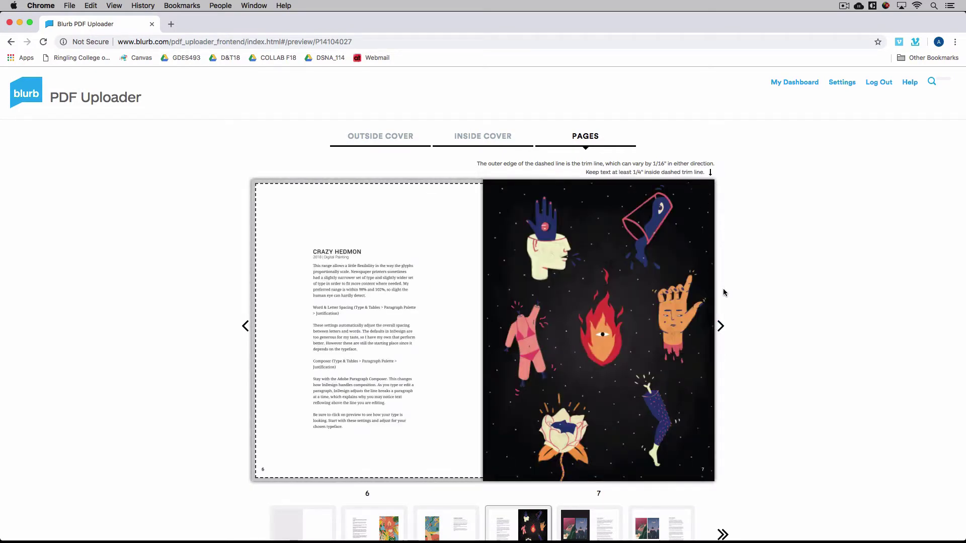
{"action": "left_click", "coordinate": [720, 328]}
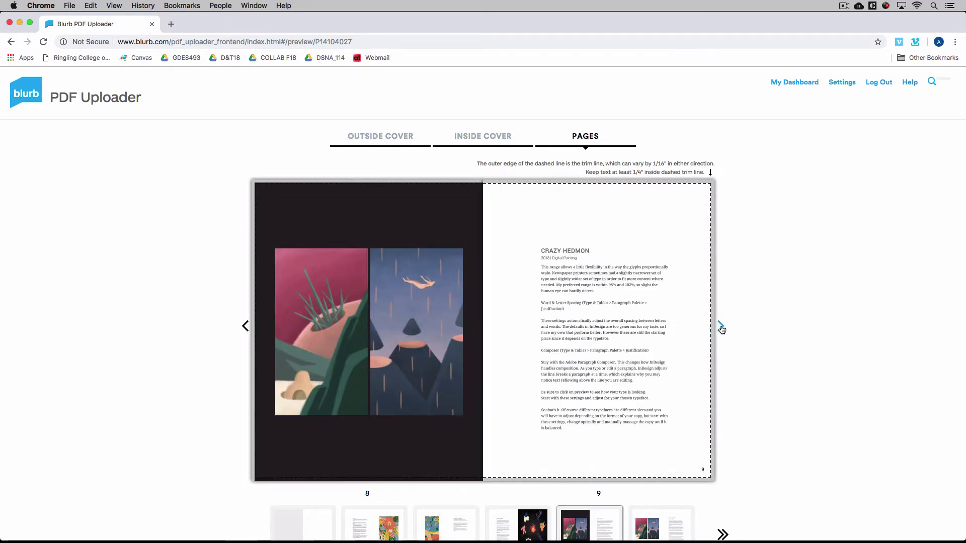
{"action": "left_click", "coordinate": [720, 328]}
{"action": "left_click", "coordinate": [720, 328]}
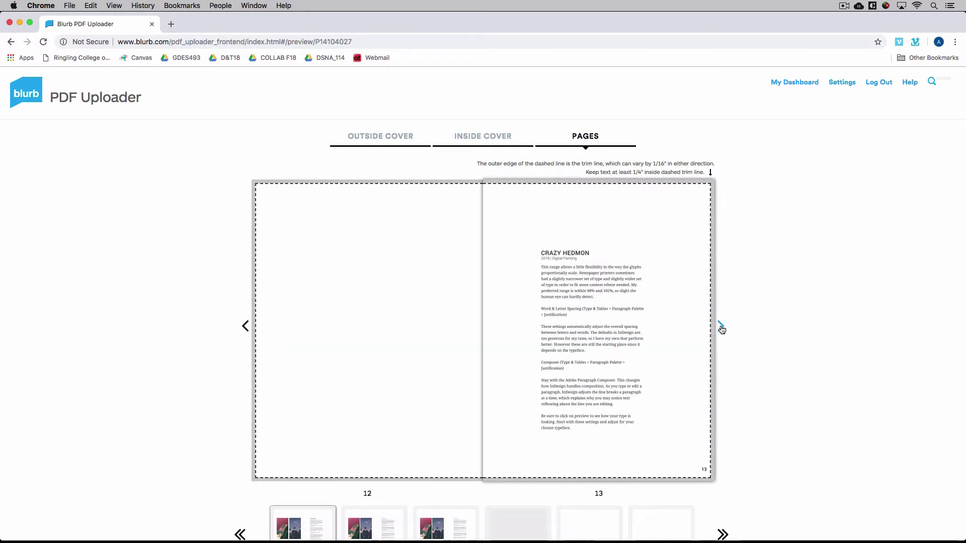
{"action": "left_click", "coordinate": [721, 328]}
{"action": "left_click", "coordinate": [720, 328]}
{"action": "left_click", "coordinate": [720, 328]}
Step: Scroll down the preview and proceed with Order Book
{"action": "scroll", "coordinate": [766, 315], "scroll_direction": "down", "scroll_amount": 3}
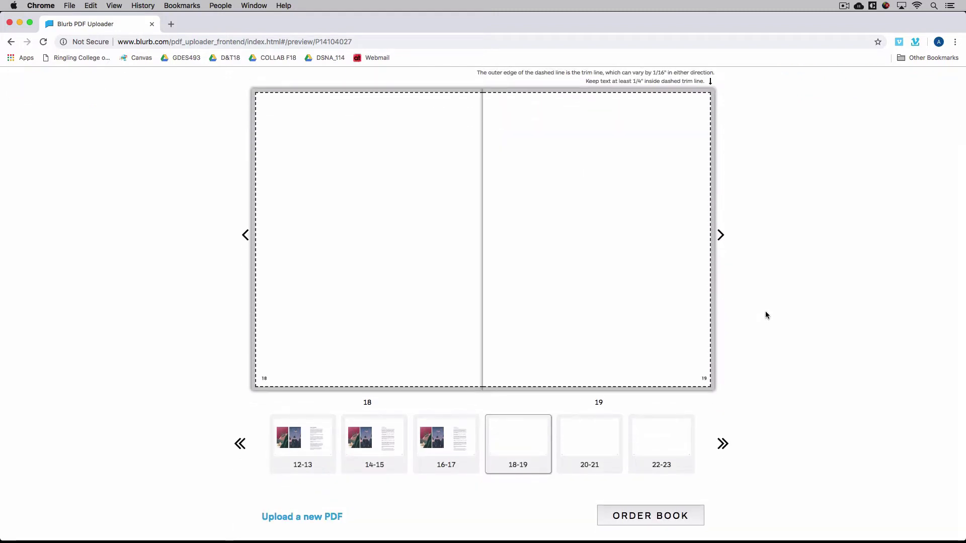
{"action": "scroll", "coordinate": [765, 315], "scroll_direction": "up", "scroll_amount": 4}
{"action": "scroll", "coordinate": [766, 316], "scroll_direction": "down", "scroll_amount": 4}
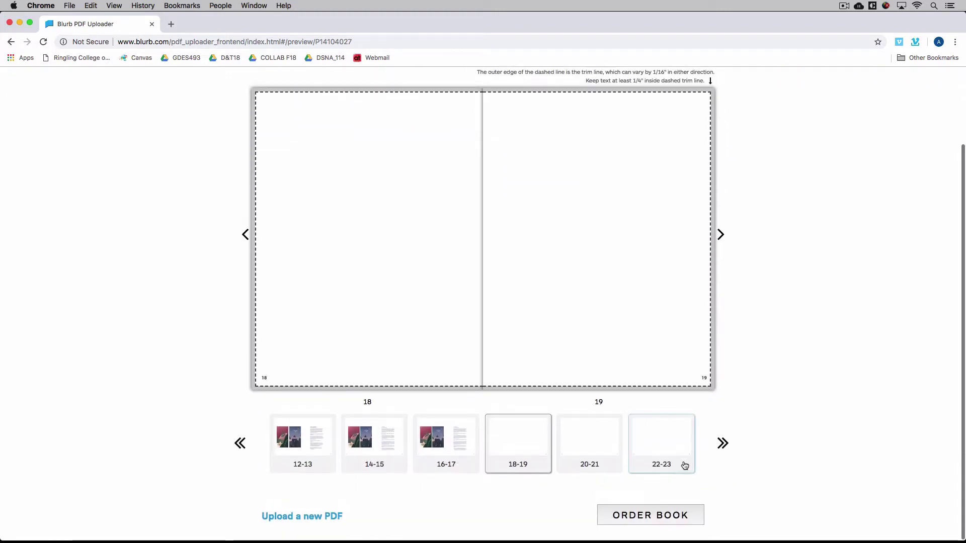
{"action": "left_click", "coordinate": [662, 517]}
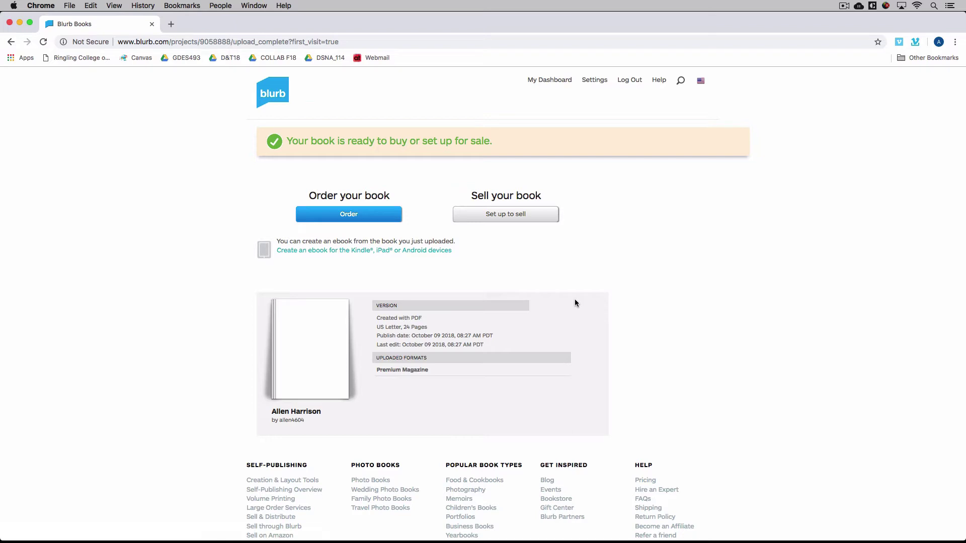
Step: Open My Dashboard from the ready-to-buy confirmation page
{"action": "left_click", "coordinate": [546, 82]}
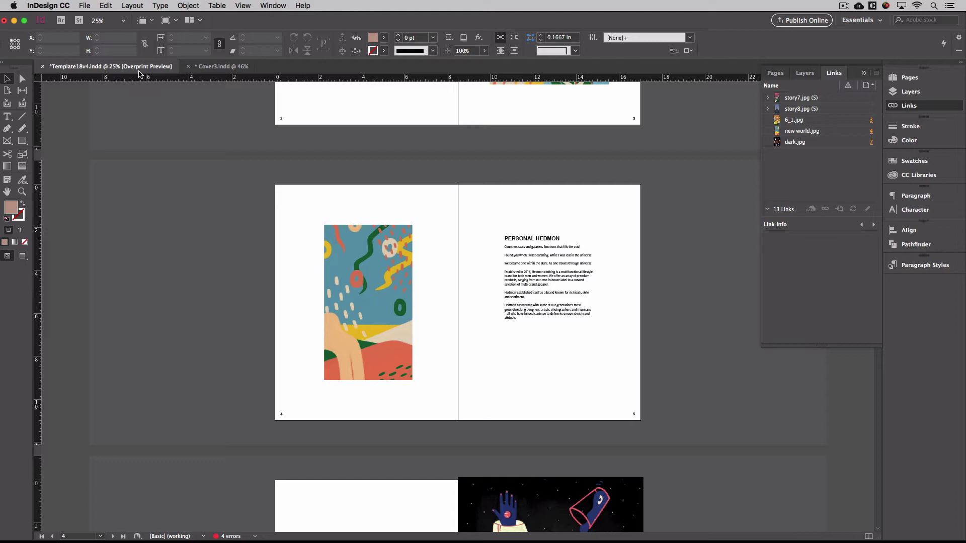
Step: Export the pages with the [High Quality Print] PDF preset, adding v2 to the file name
{"action": "left_click", "coordinate": [82, 5]}
{"action": "mouse_move", "coordinate": [121, 168]}
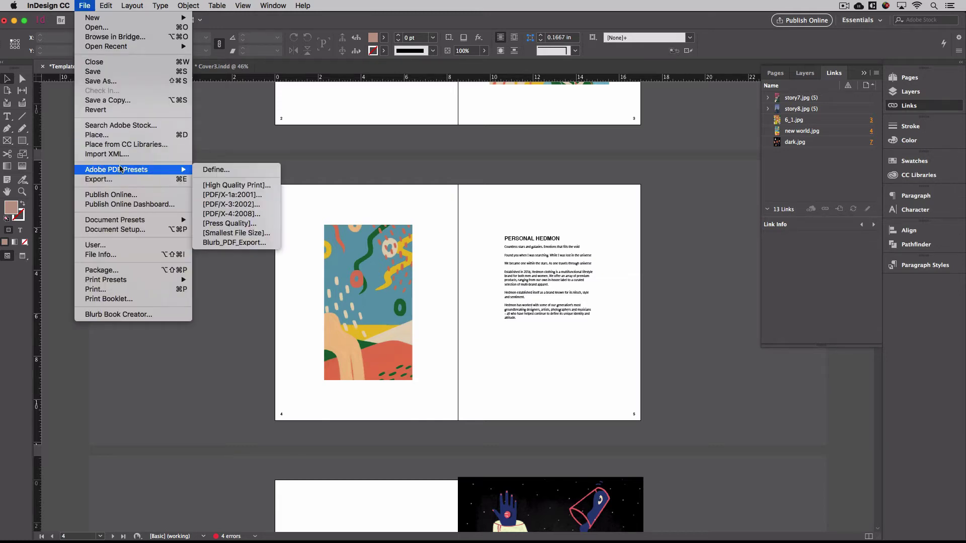
{"action": "left_click", "coordinate": [239, 185]}
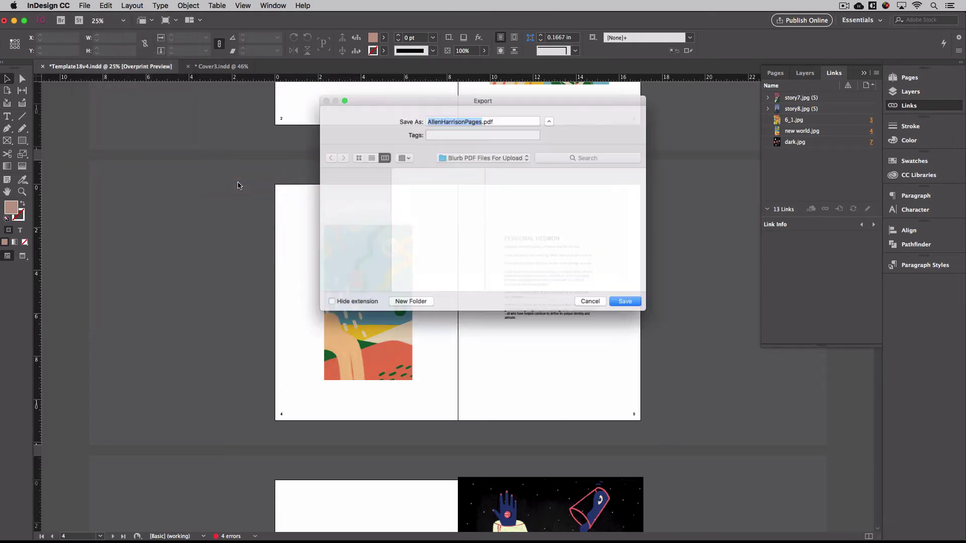
{"action": "left_click", "coordinate": [481, 113]}
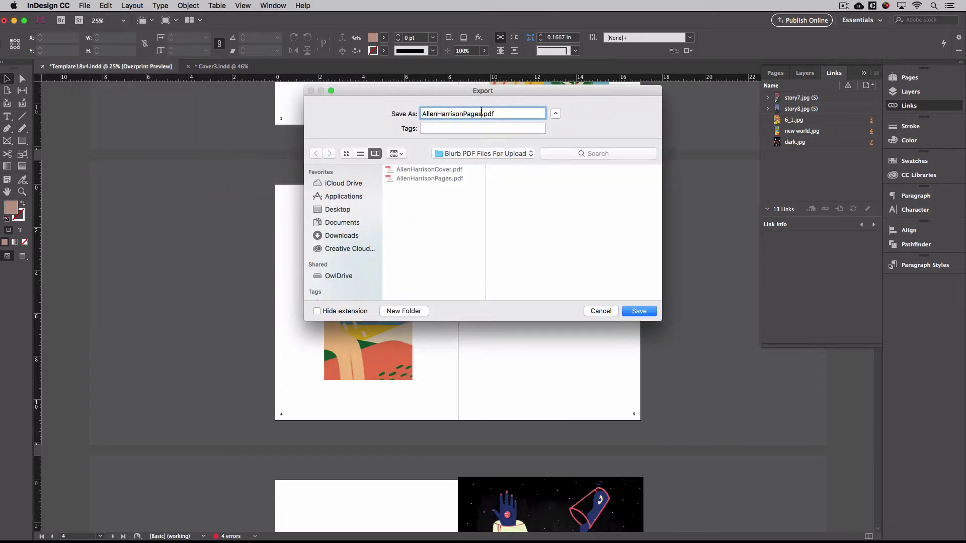
{"action": "type", "text": "v2"}
{"action": "left_click", "coordinate": [639, 311]}
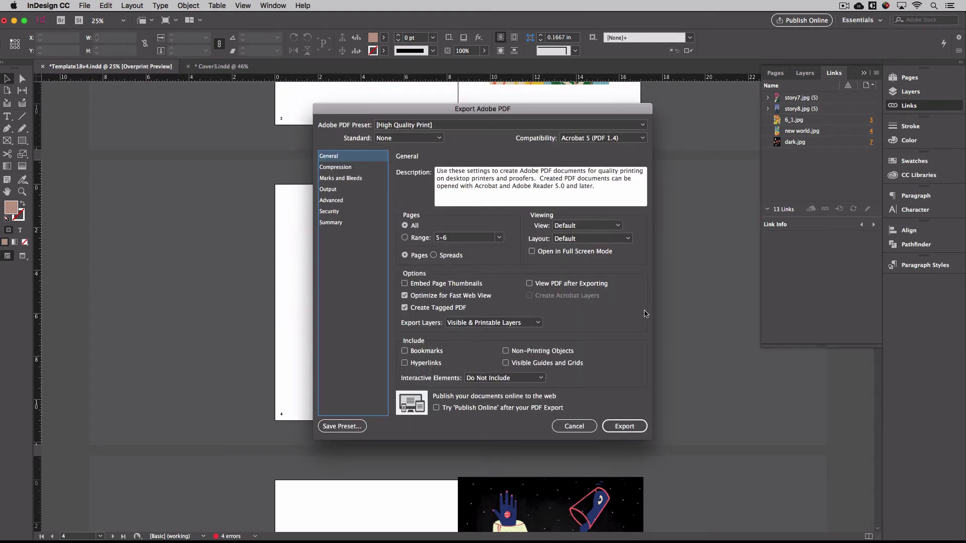
Step: Enable Use Document Bleed Settings under Marks and Bleeds, then export the PDF
{"action": "left_click", "coordinate": [343, 179]}
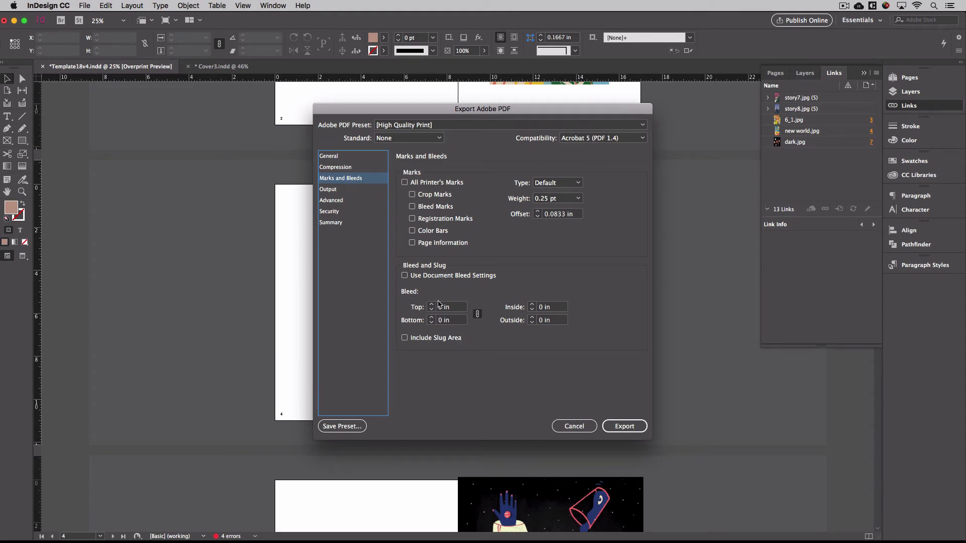
{"action": "left_click", "coordinate": [404, 276]}
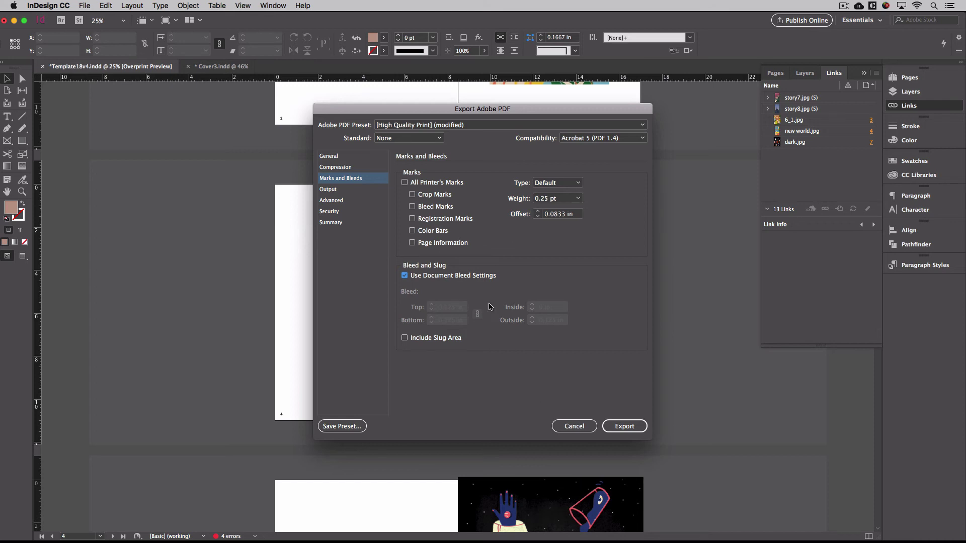
{"action": "left_click", "coordinate": [340, 156]}
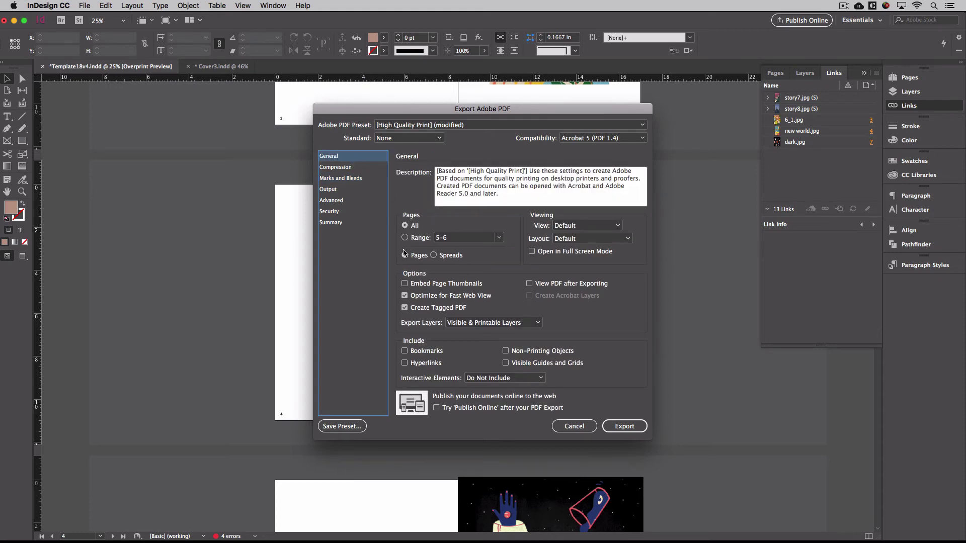
{"action": "left_click", "coordinate": [331, 180]}
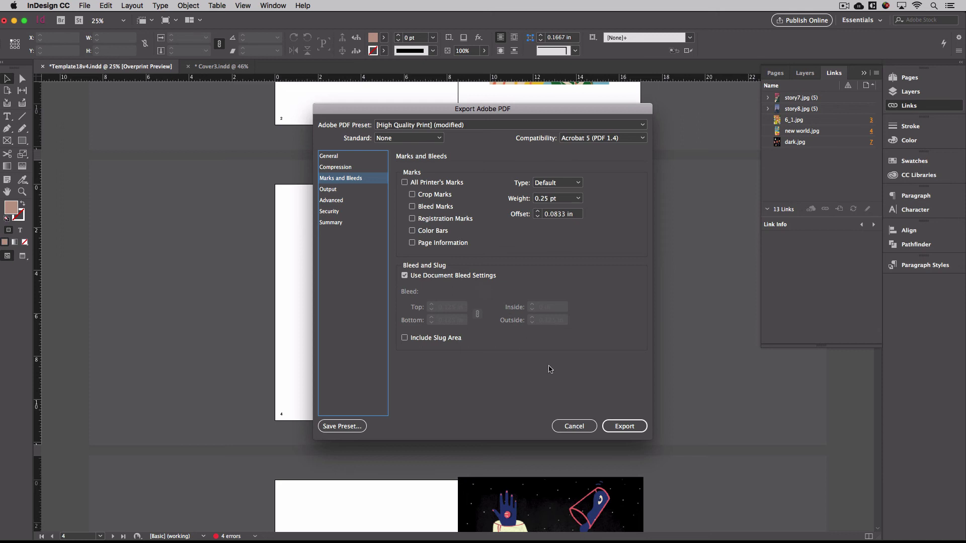
{"action": "left_click", "coordinate": [622, 427]}
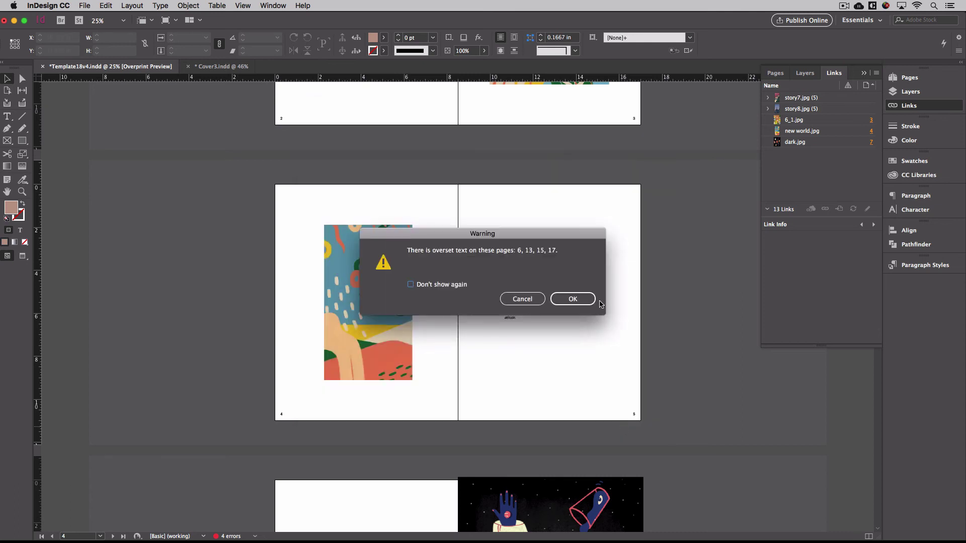
Step: Accept the overset-text warning so the PDF export of the PERSONAL HEDMON spreads proceeds
{"action": "left_click", "coordinate": [583, 299]}
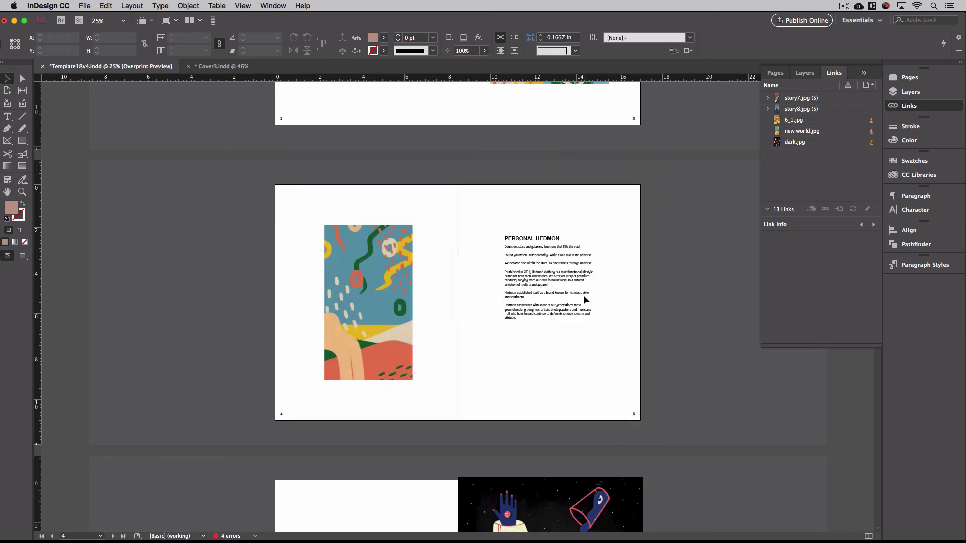